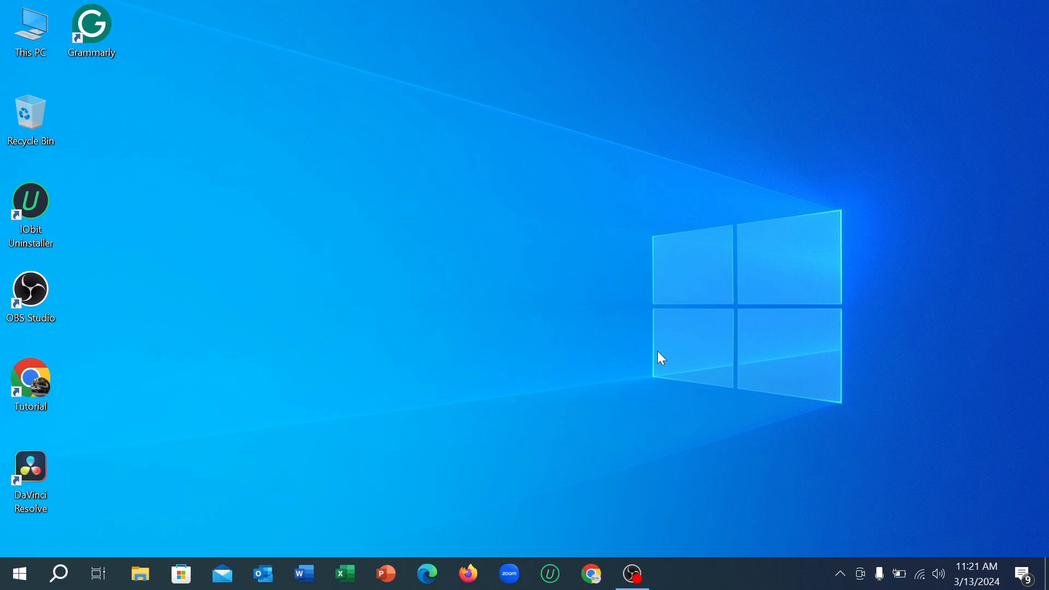
- Open Chrome with the Tutorial profile, search for canva, go to the Canva website and dismiss the terms update notice
double_click(20, 385)
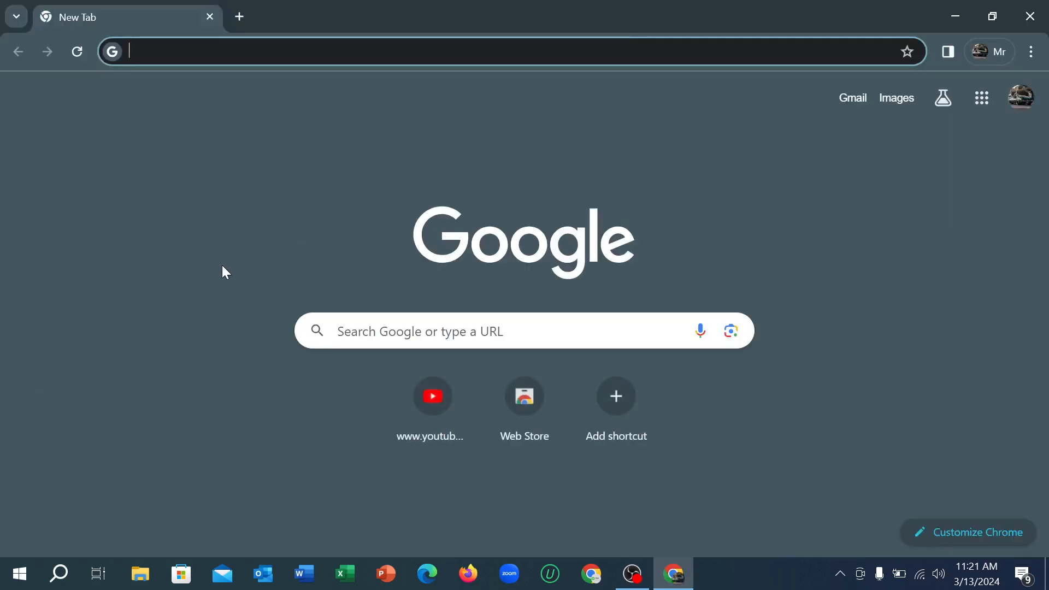
click(222, 264)
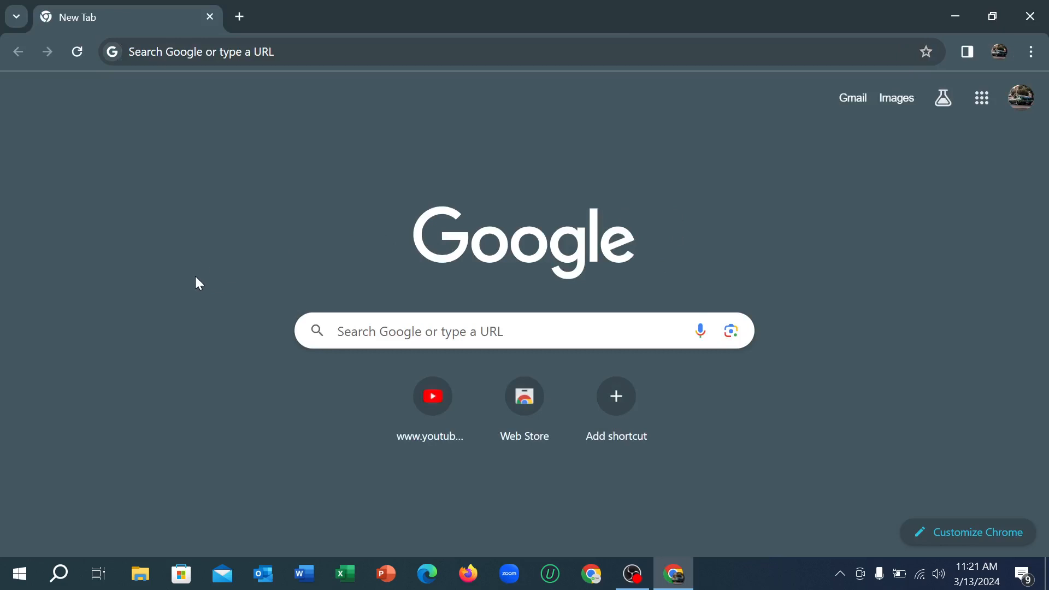
click(286, 49)
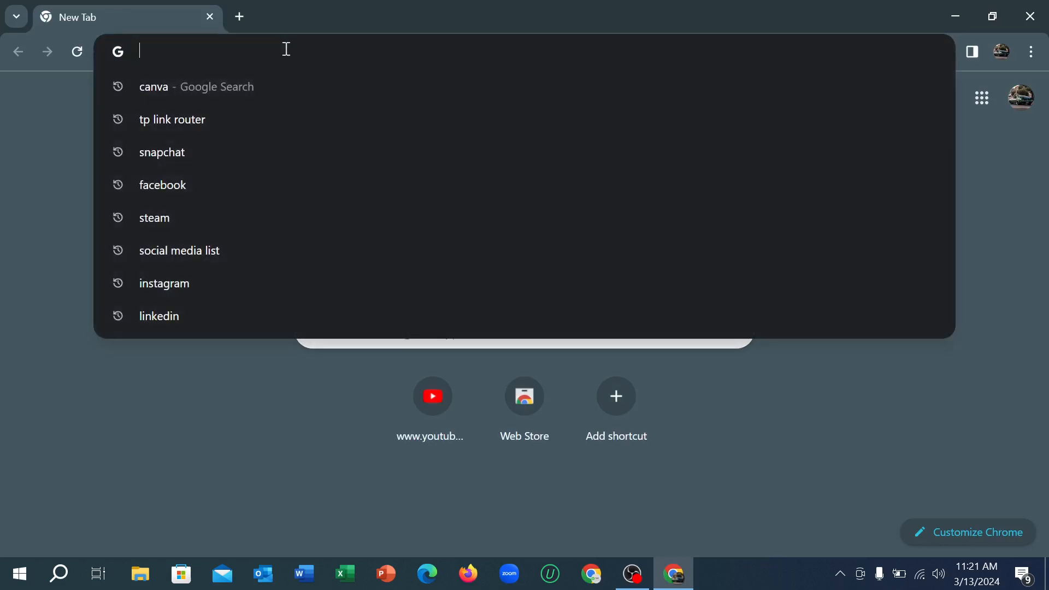
click(265, 88)
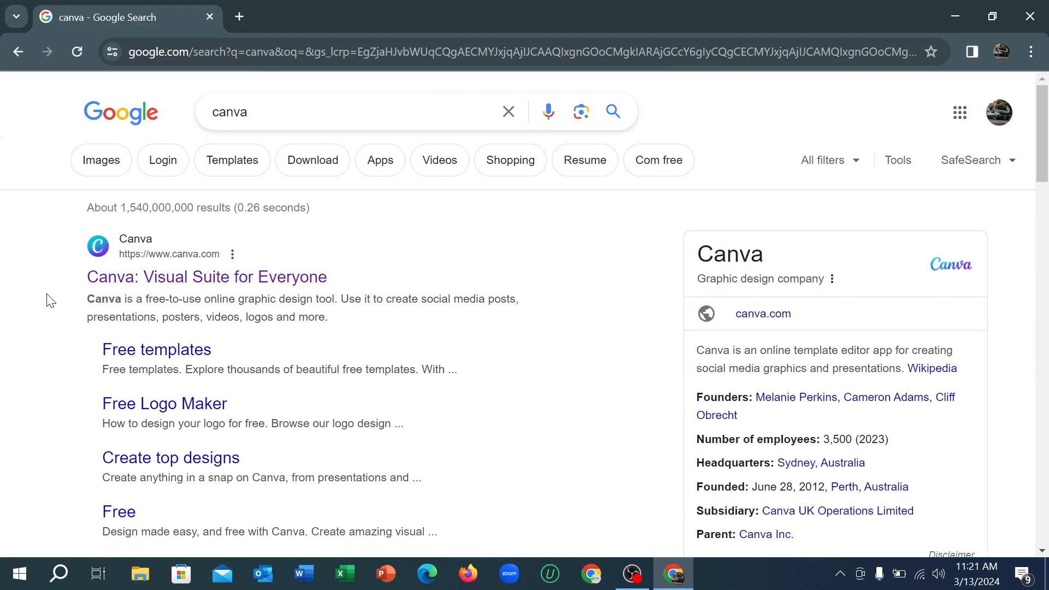
click(133, 278)
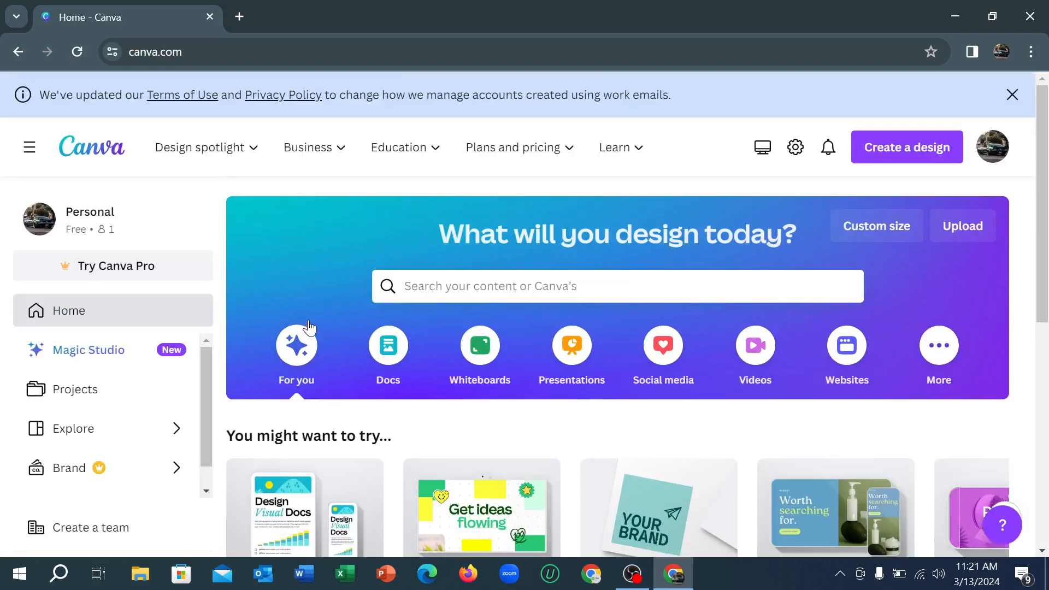
click(1012, 94)
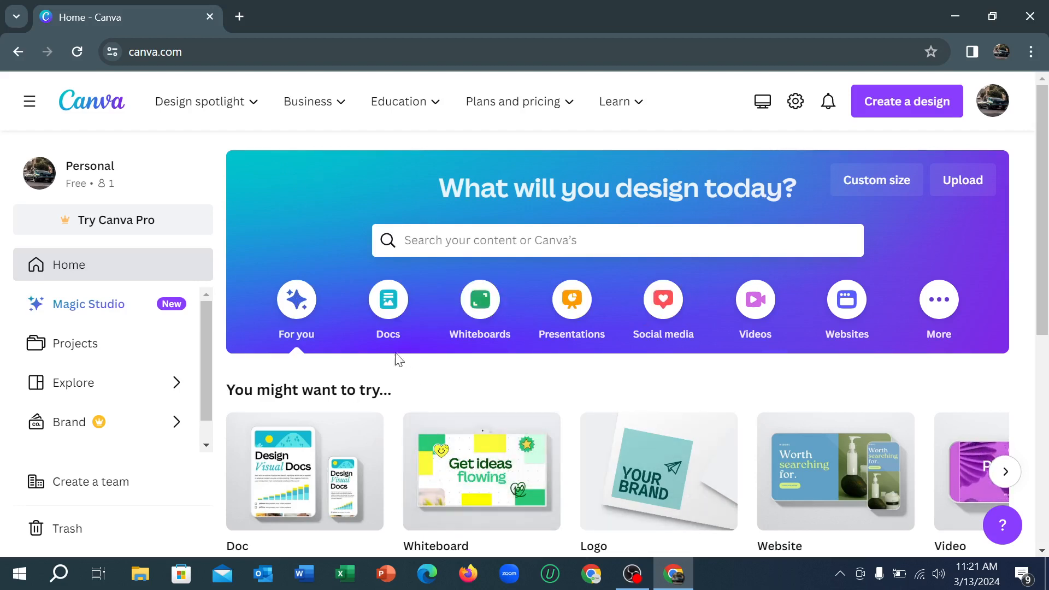
- Search Canva's templates for "website" and open the Website (1366 × 768 px) template category
click(474, 244)
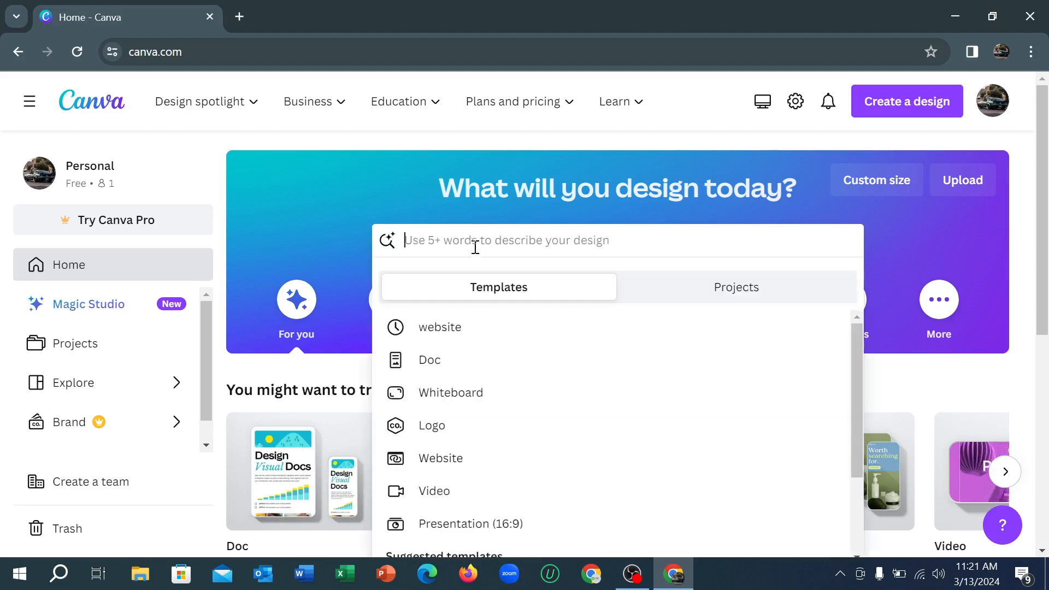
text(web)
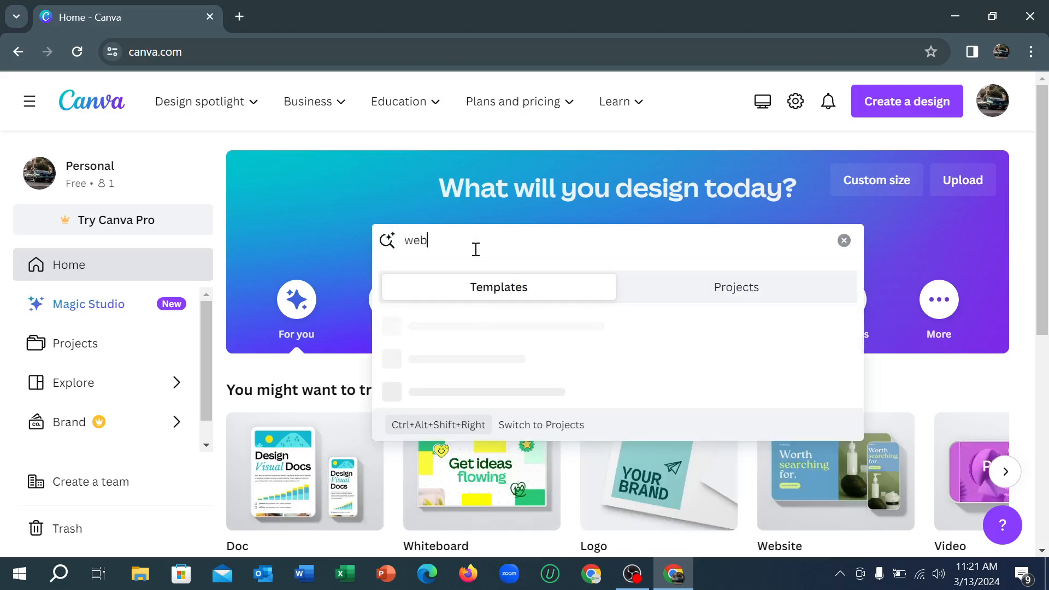
text(site)
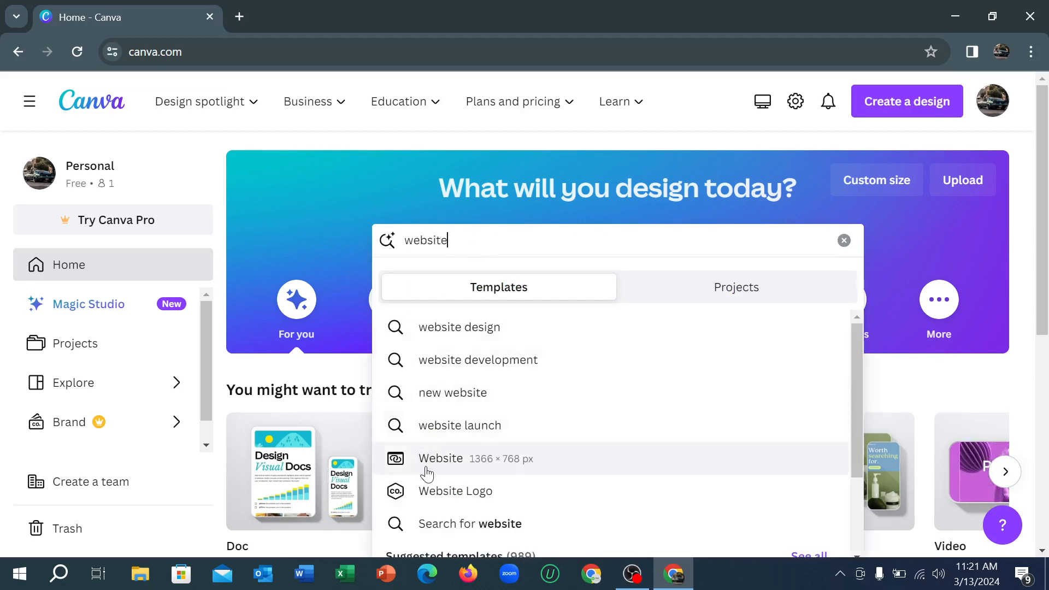
click(468, 469)
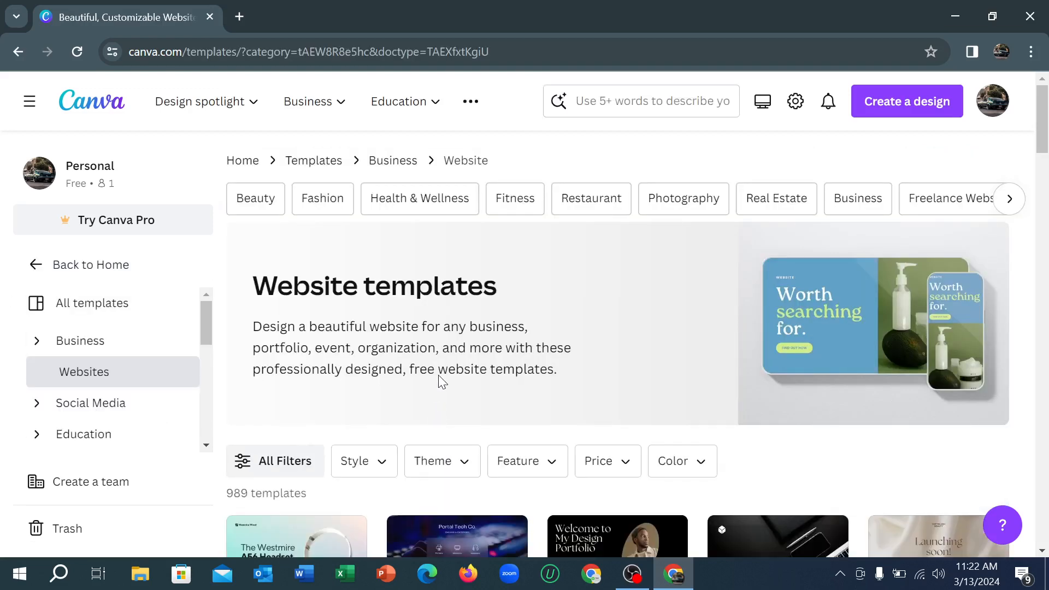
- Open the green New Products and Services Business Website template for customizing and dismiss the sharing pop-ups
scroll(438, 377, down, 5)
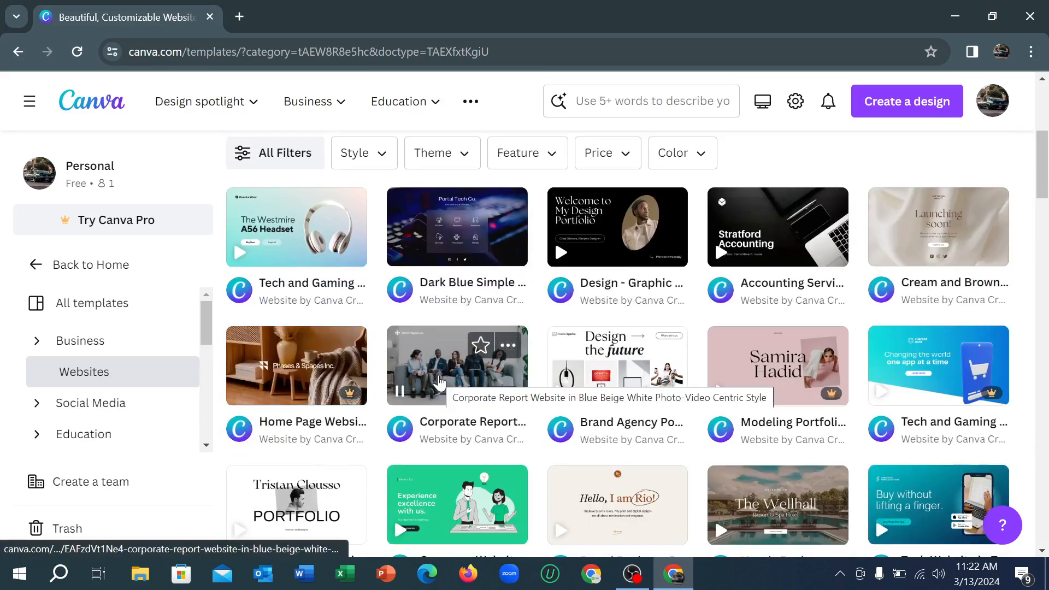
scroll(439, 380, down, 4)
scroll(440, 381, down, 5)
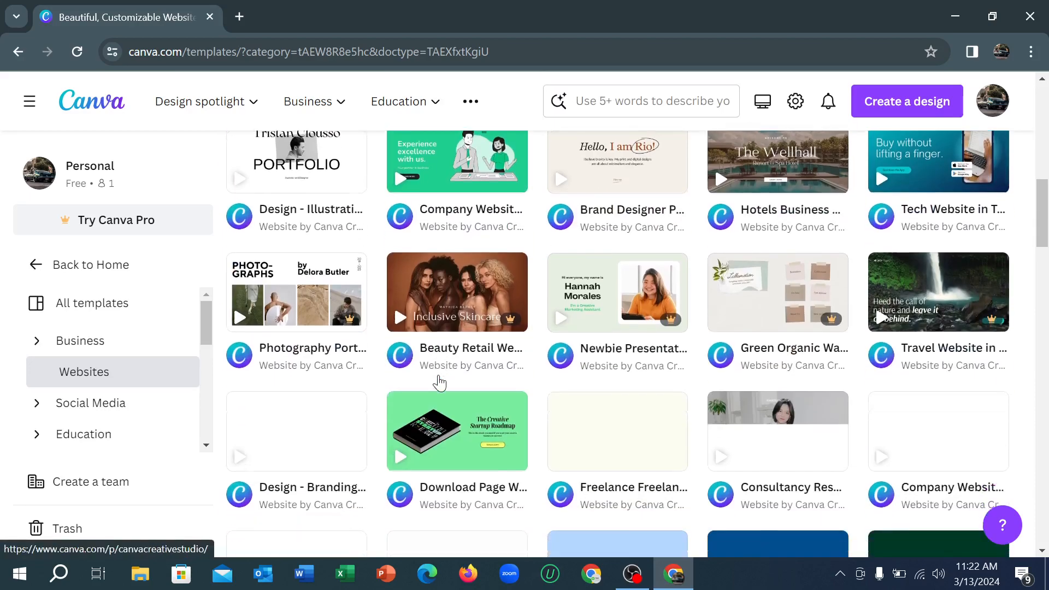
scroll(440, 381, down, 15)
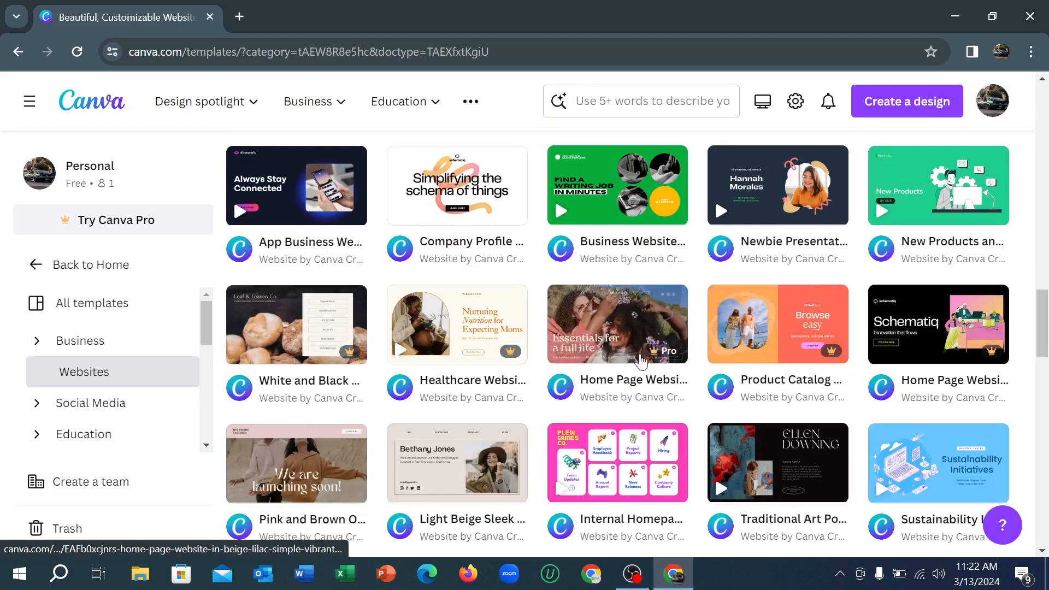
mouse_move(959, 205)
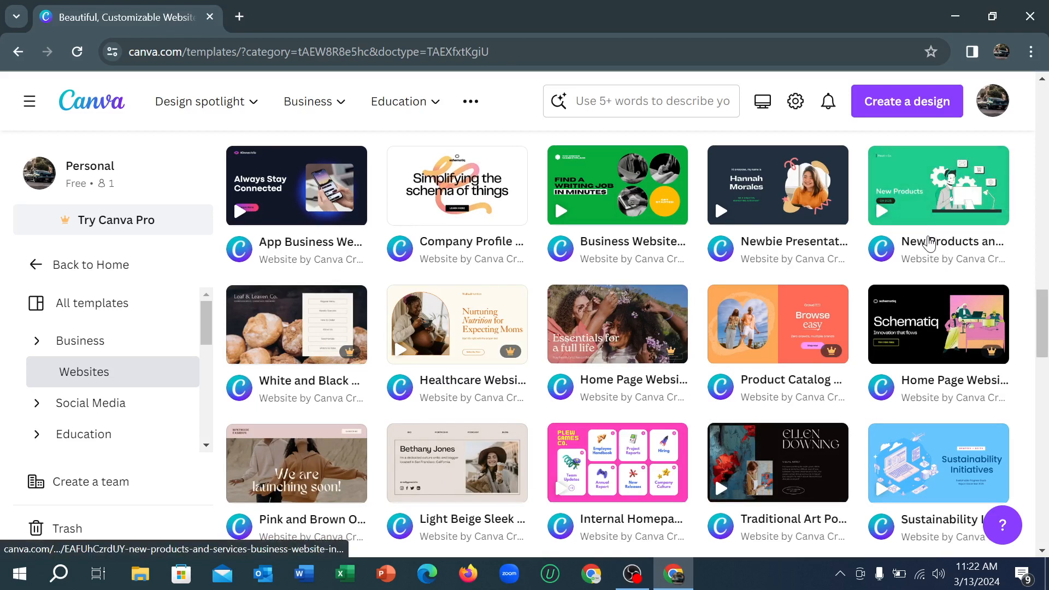
click(931, 242)
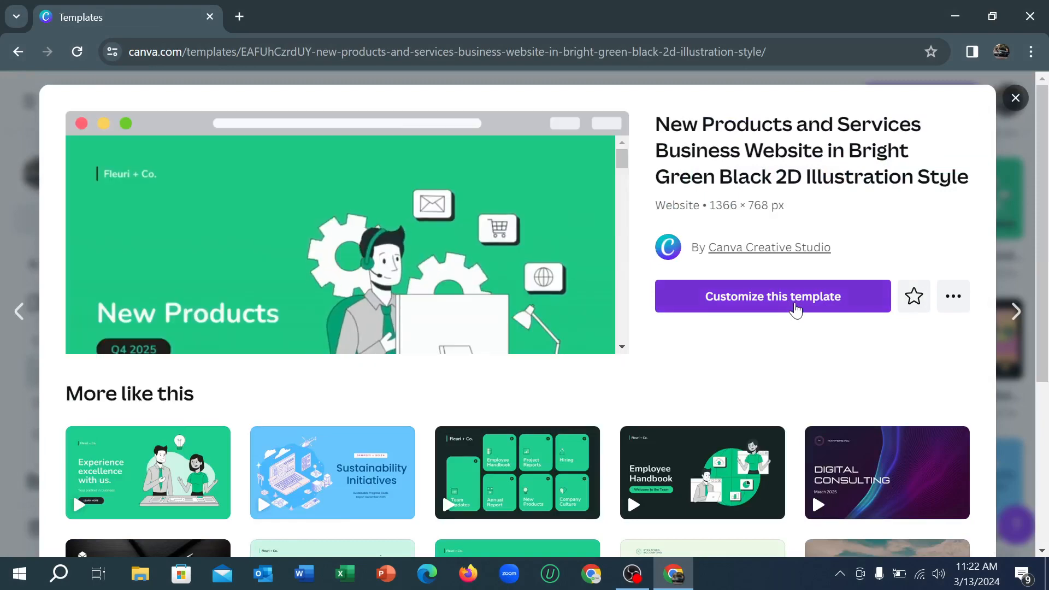
click(795, 305)
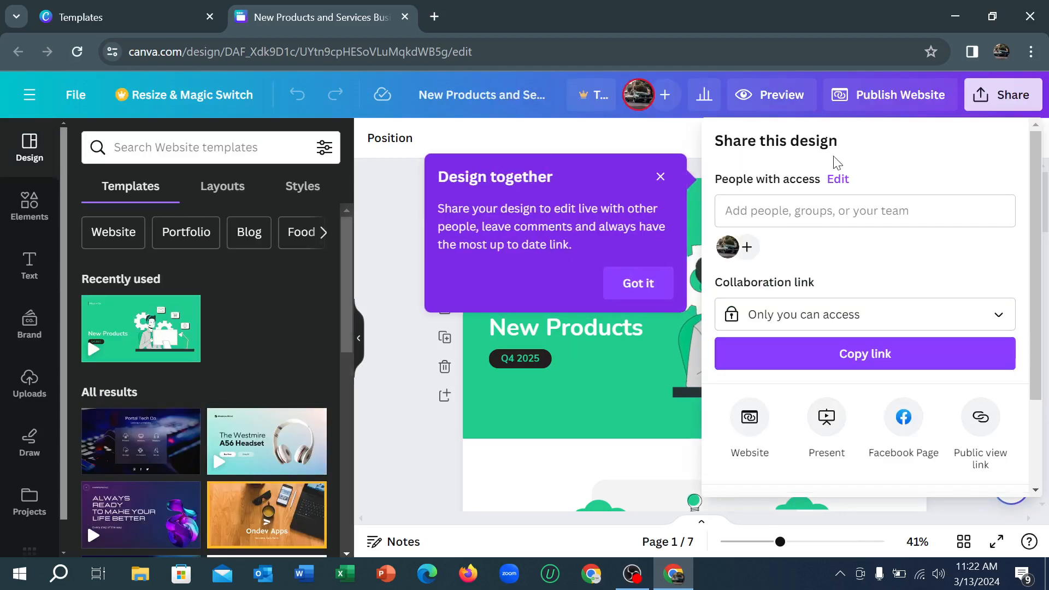
click(389, 430)
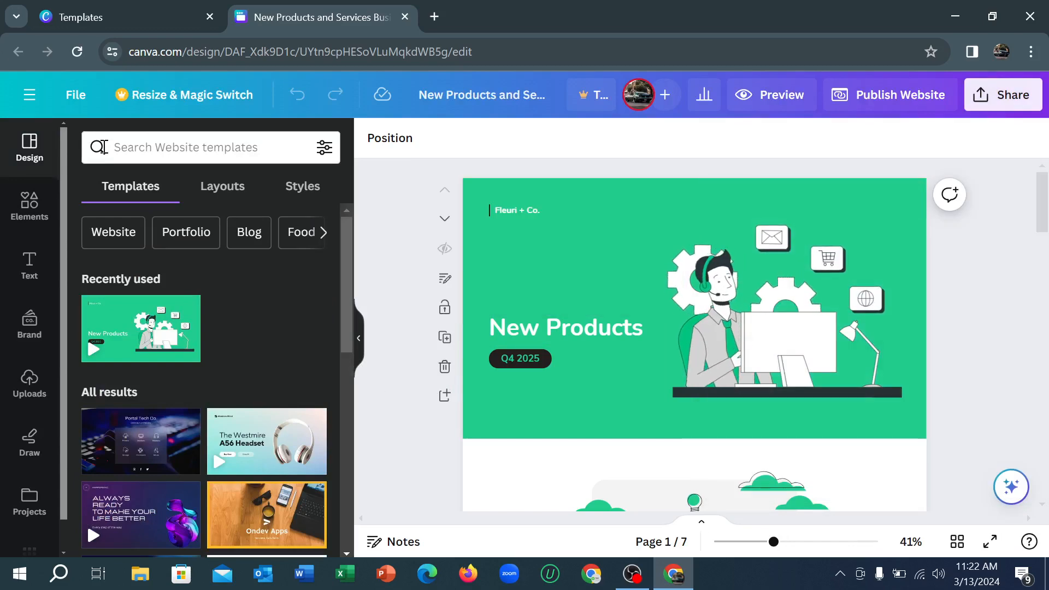
- Replace the "New Products" heading on the first page with "My Comany"
click(235, 147)
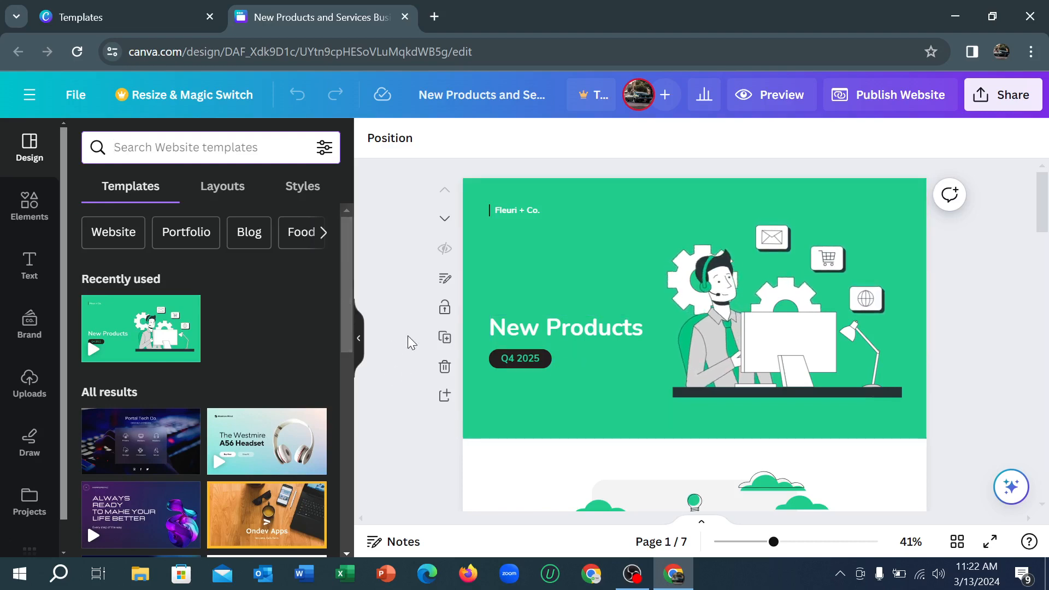
scroll(780, 325, down, 15)
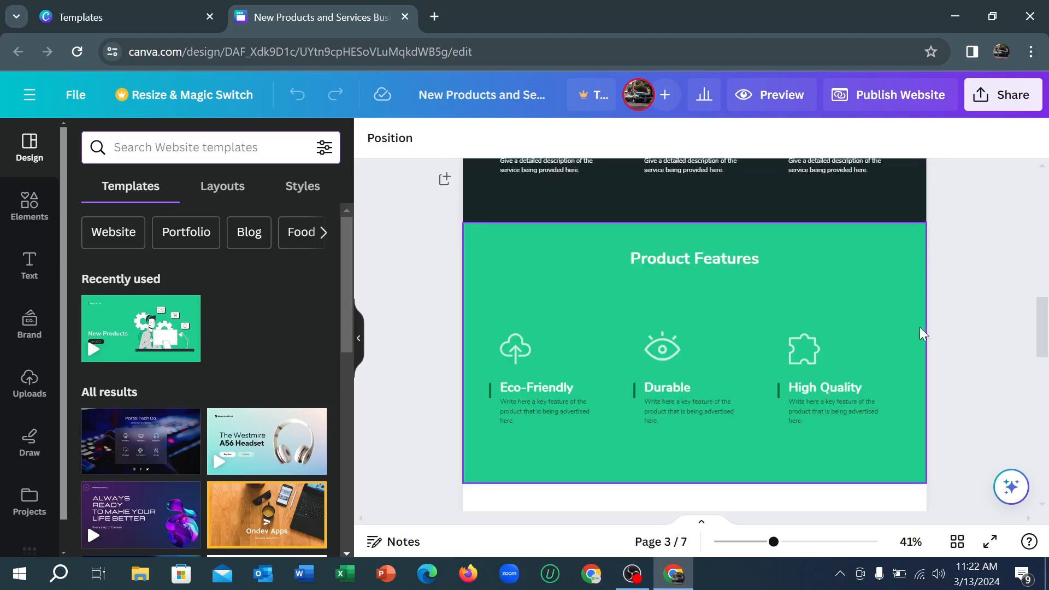
drag(1046, 350, 1044, 211)
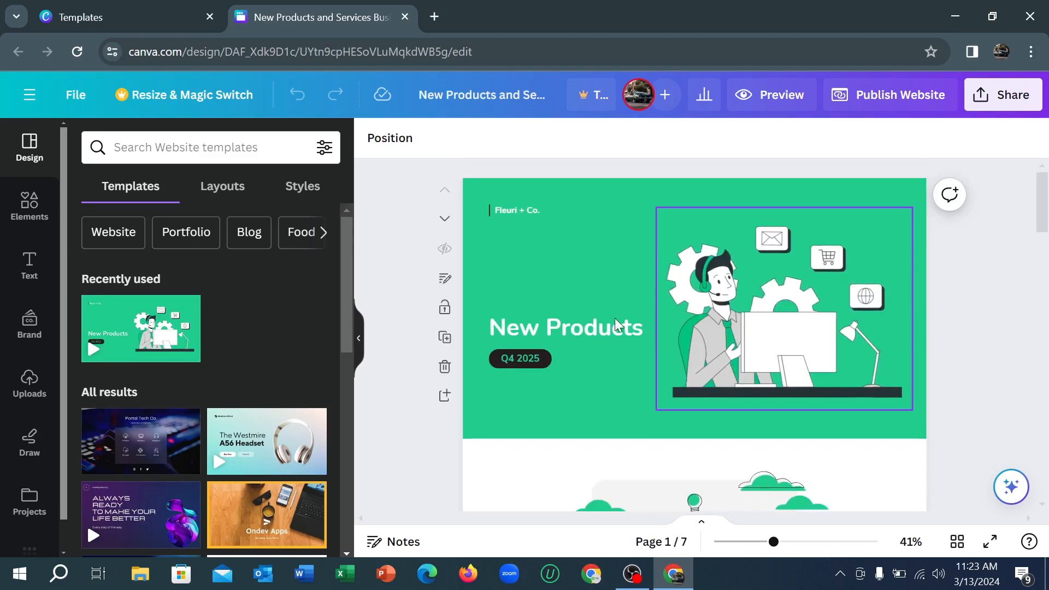
click(734, 312)
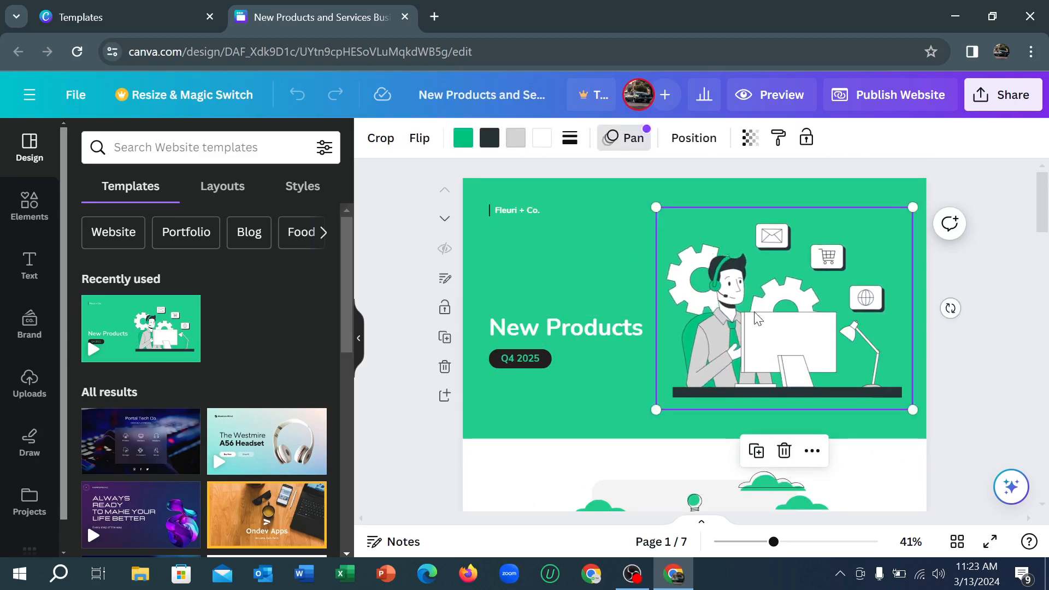
click(603, 336)
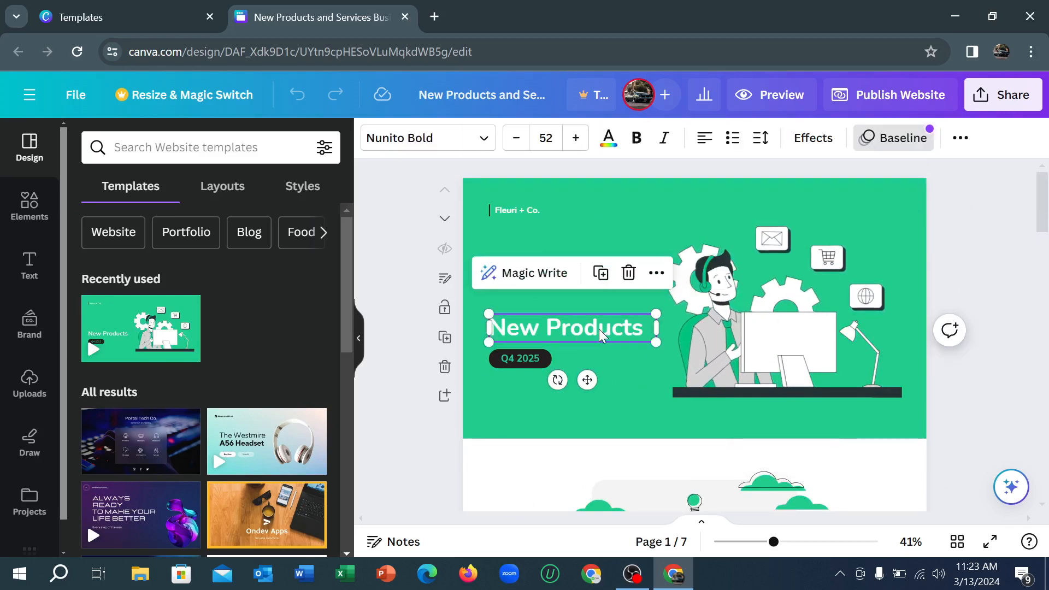
double_click(644, 331)
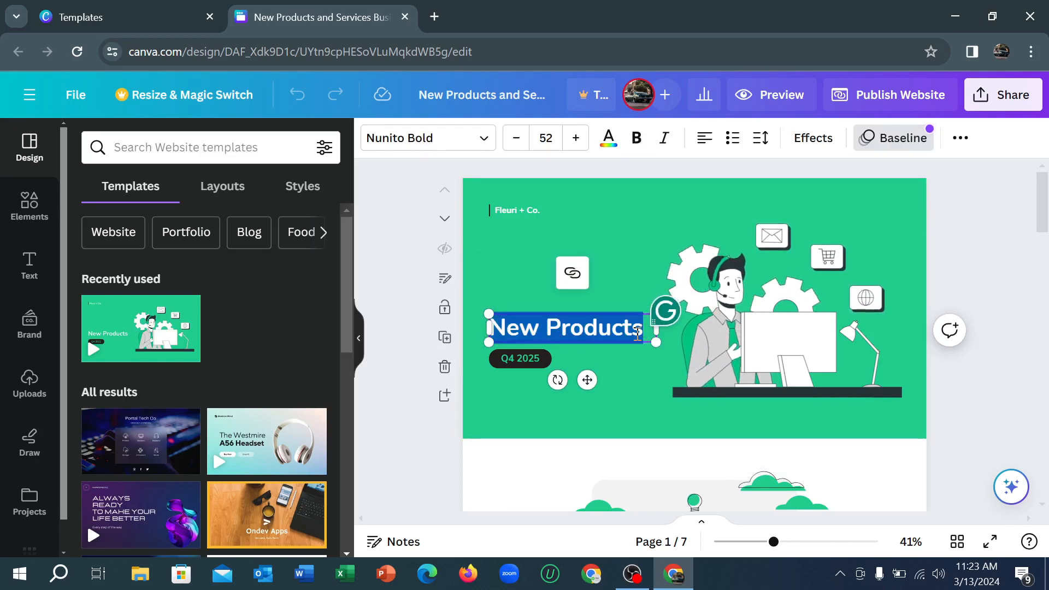
text(My)
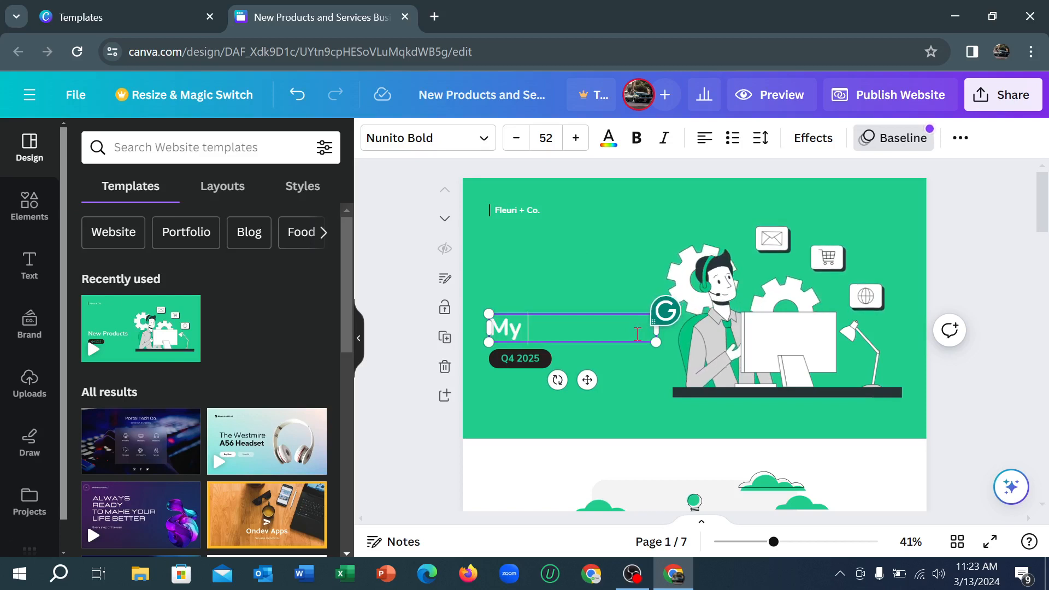
text( Coma)
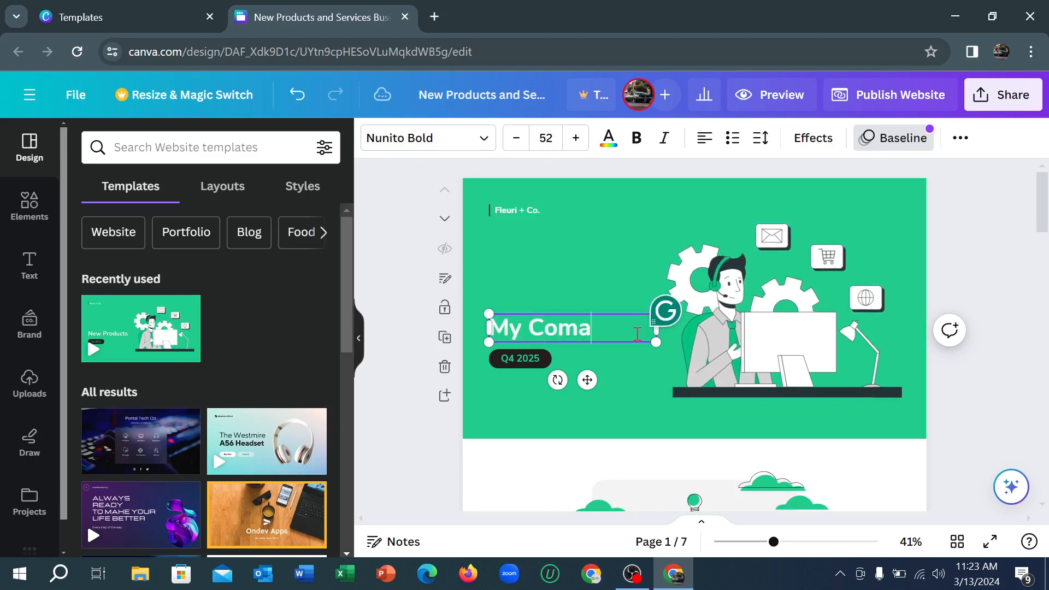
text(ny)
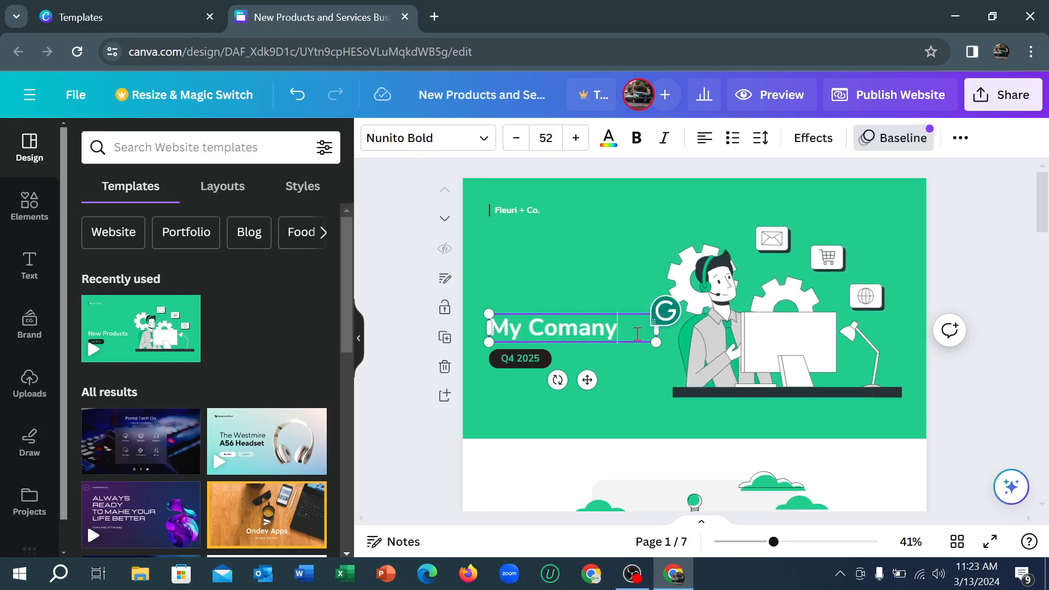
- Change the "My Comany" heading's text color to the dark document color #182527
drag(631, 325, 471, 344)
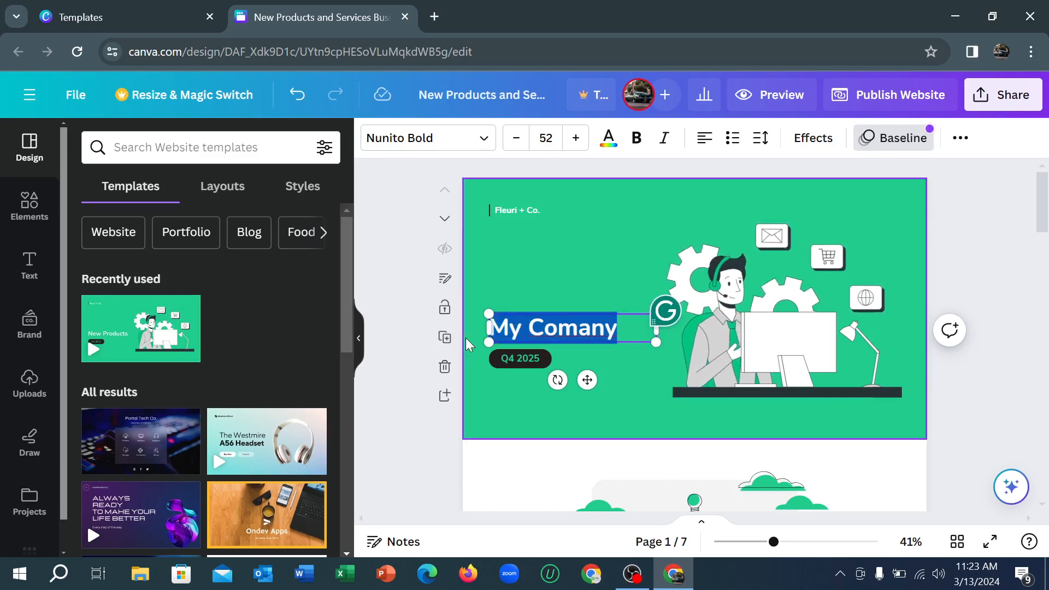
click(608, 152)
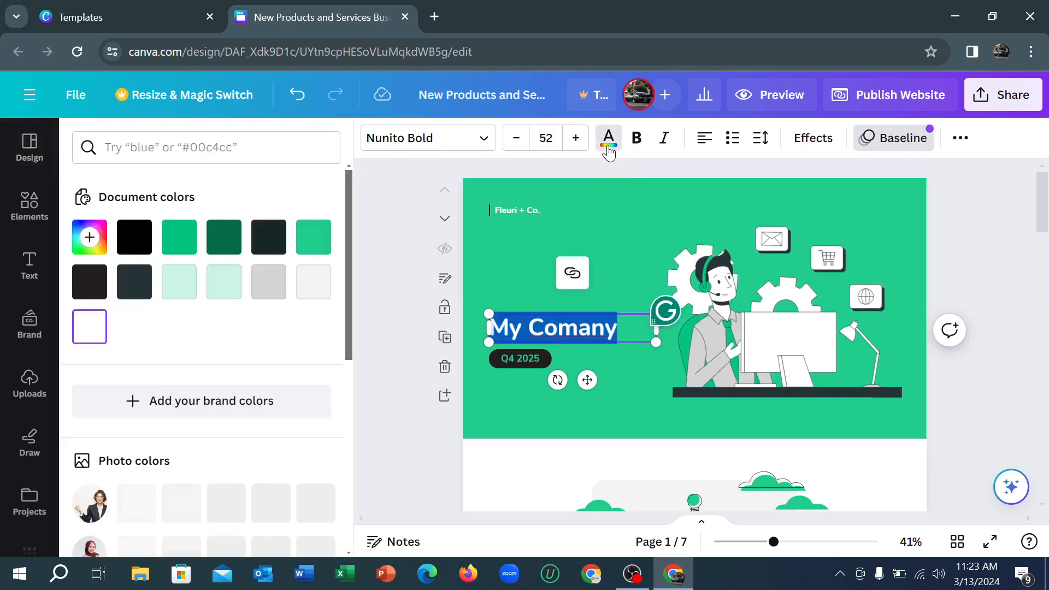
click(272, 233)
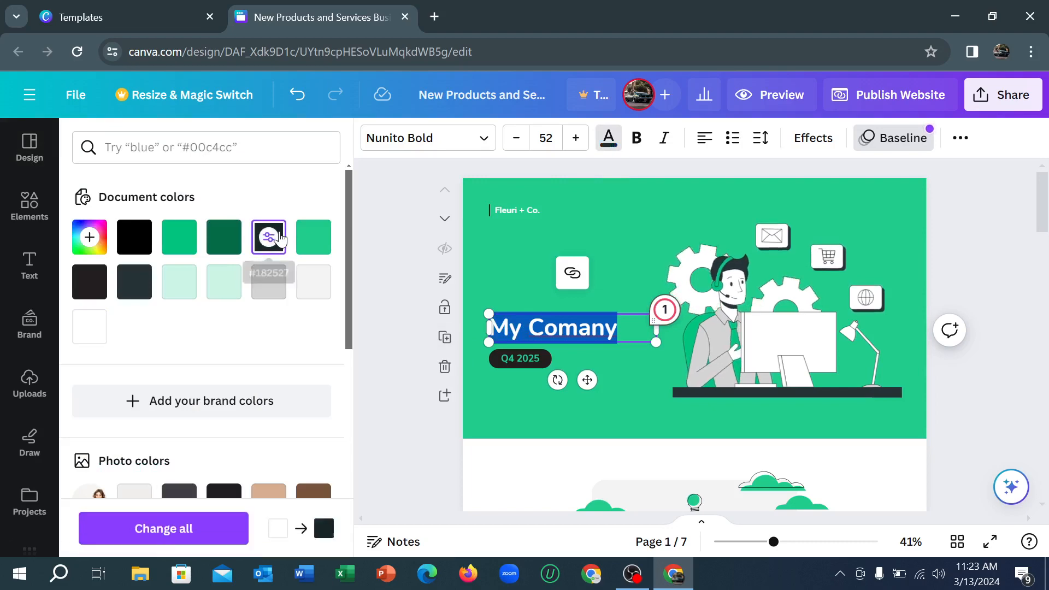
click(519, 398)
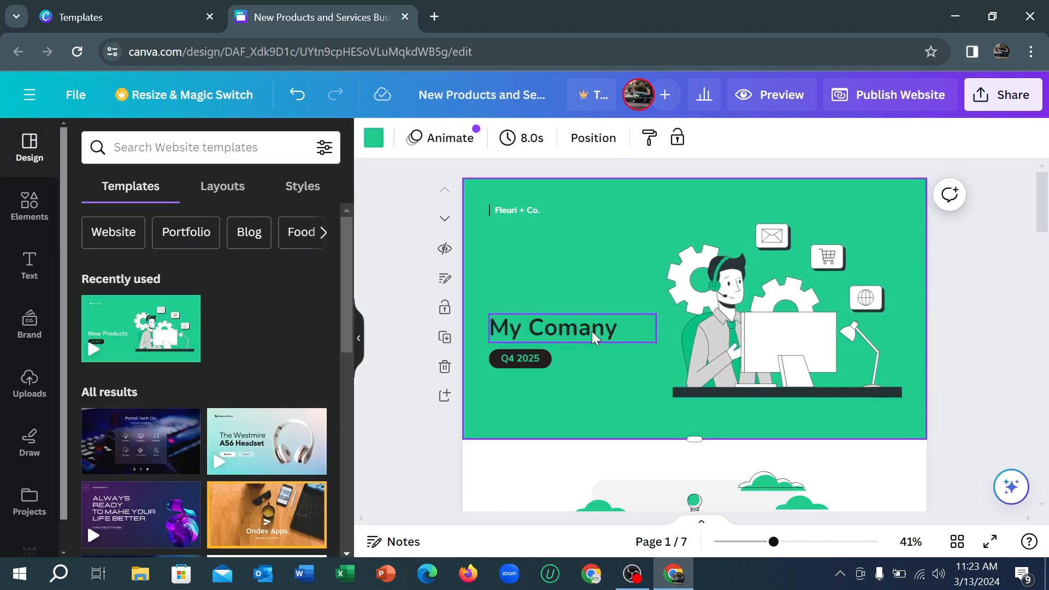
- Look through the About Our Products, Product Menu and Product Features sections, and show the media upload options
scroll(631, 374, down, 3)
scroll(632, 373, down, 2)
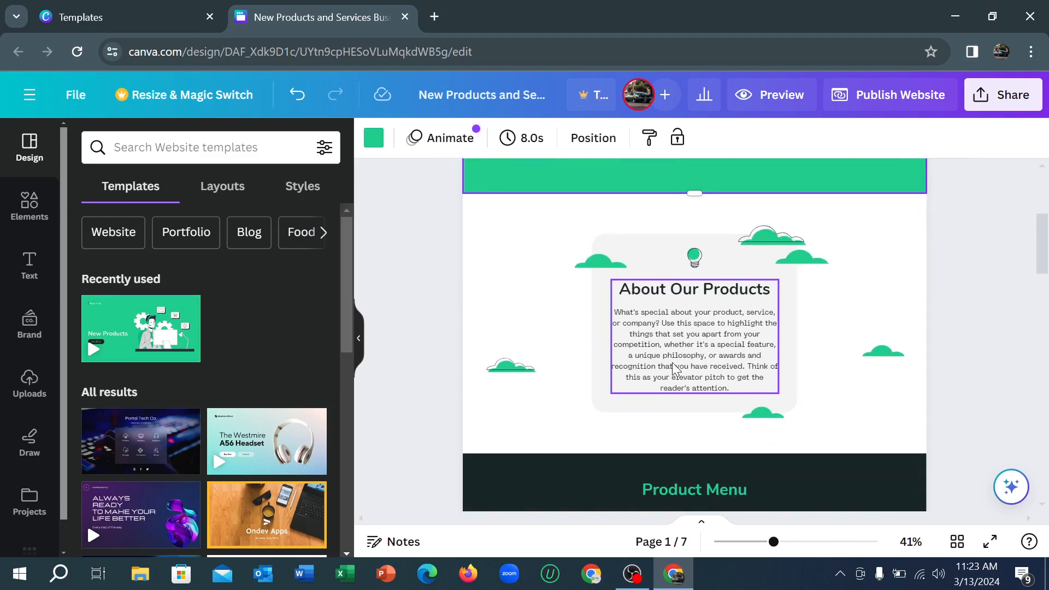
click(683, 362)
click(787, 243)
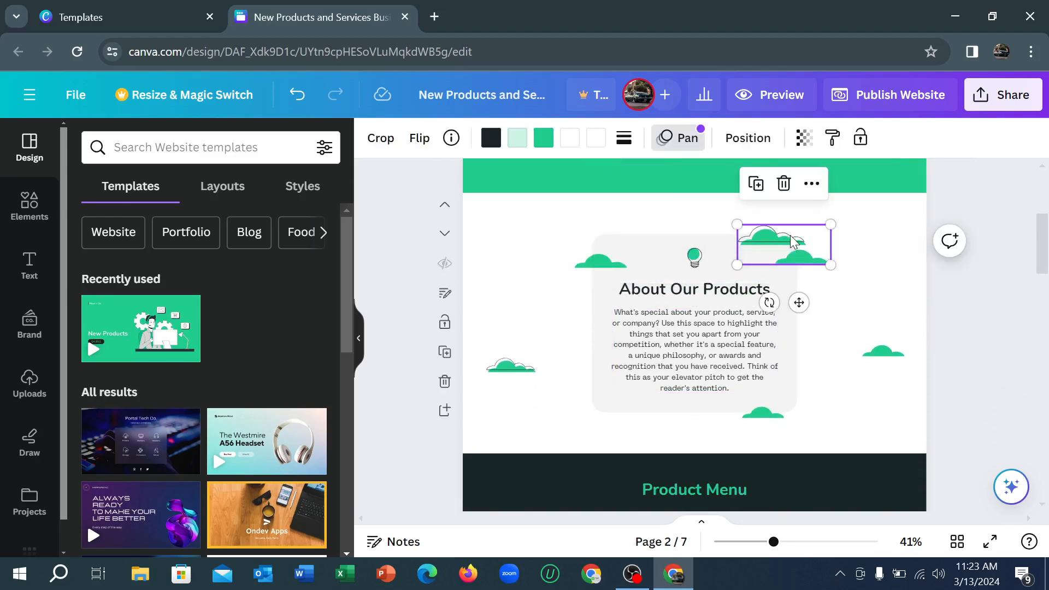
scroll(866, 399, down, 3)
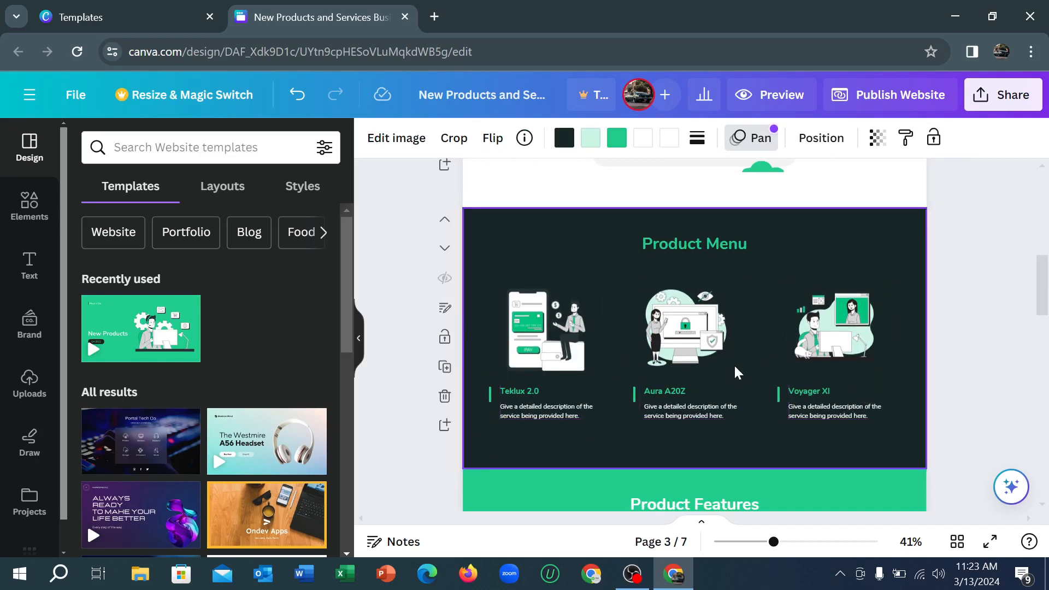
scroll(655, 386, down, 4)
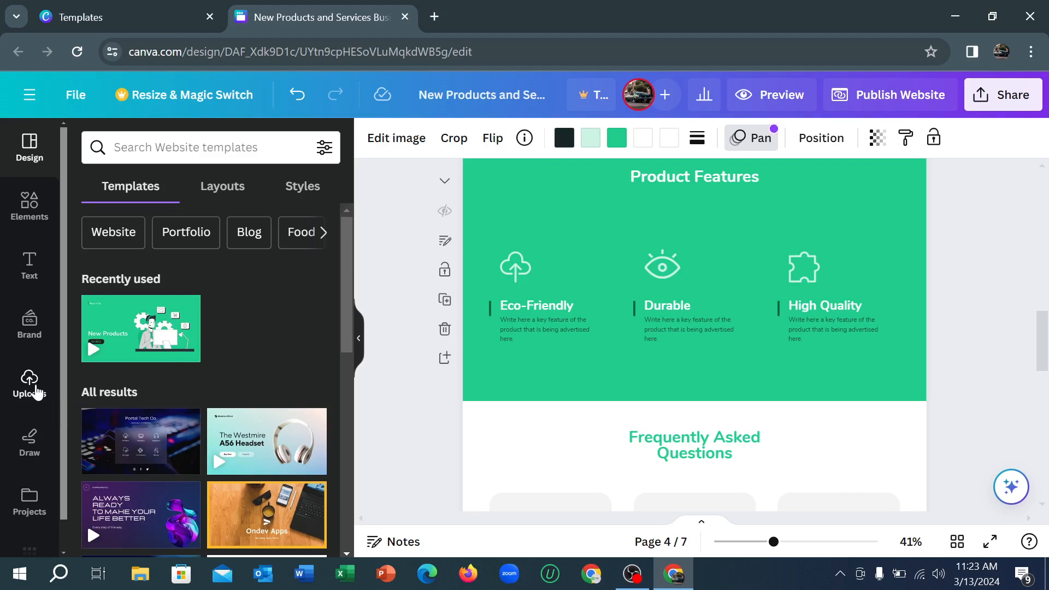
click(33, 387)
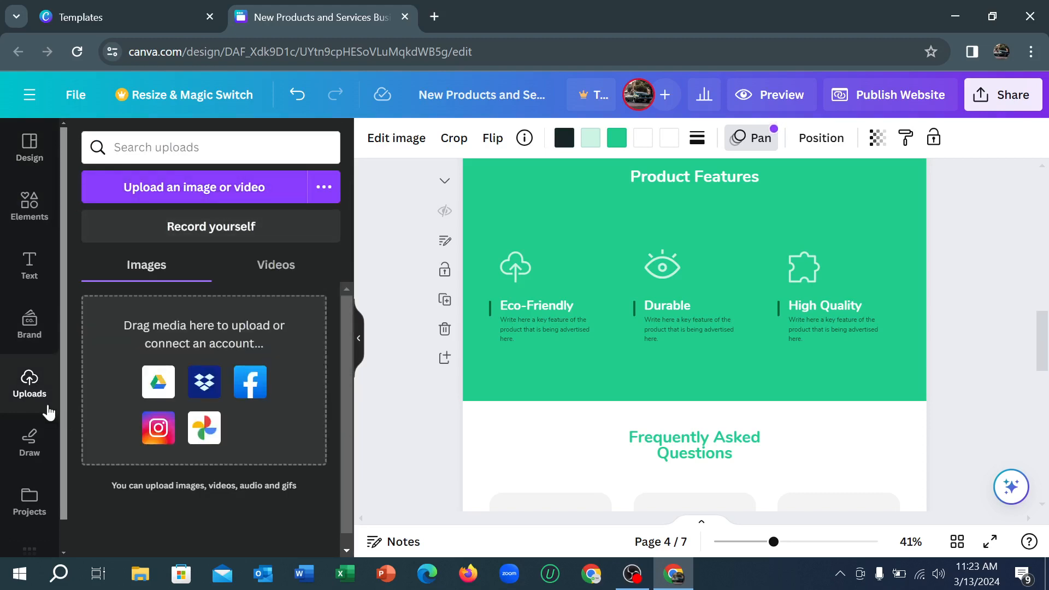
- Show the design elements library and look through the remaining pages down to Contact Us Now, including its social icons
scroll(30, 418, down, 1)
scroll(35, 420, up, 1)
click(19, 219)
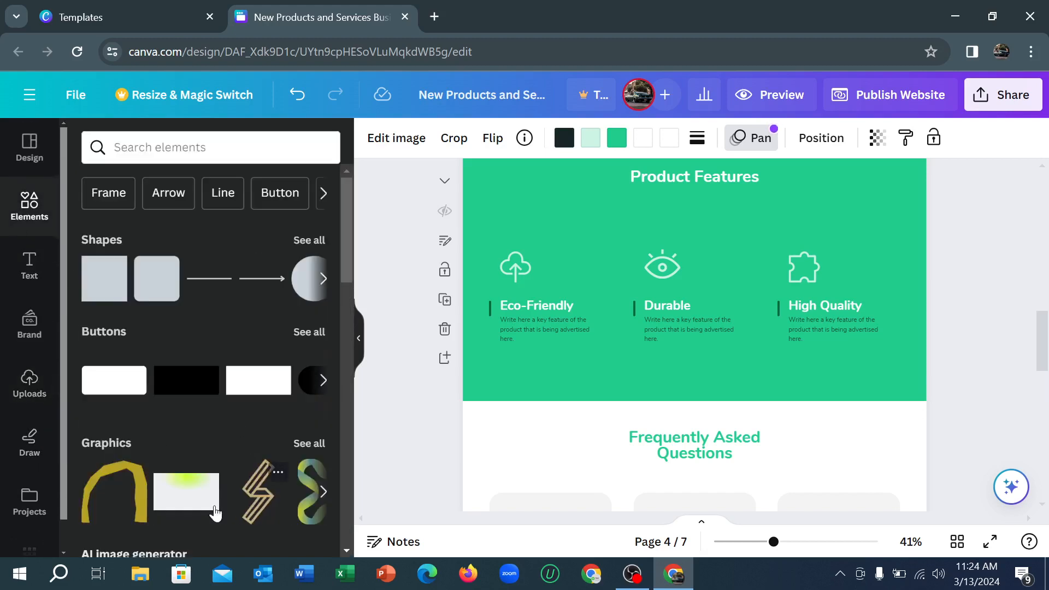
scroll(845, 457, down, 6)
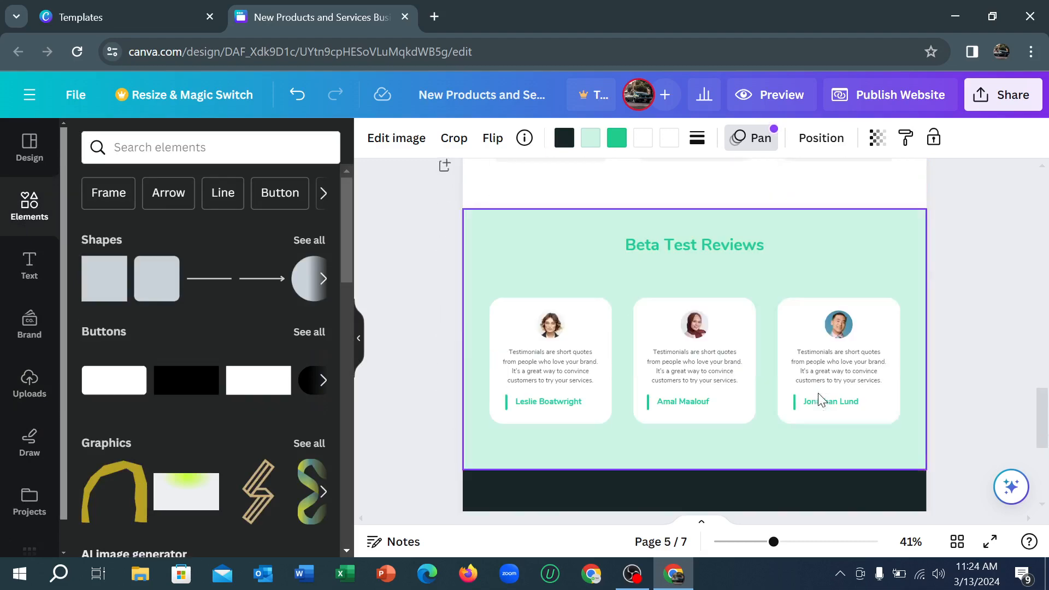
scroll(818, 392, down, 4)
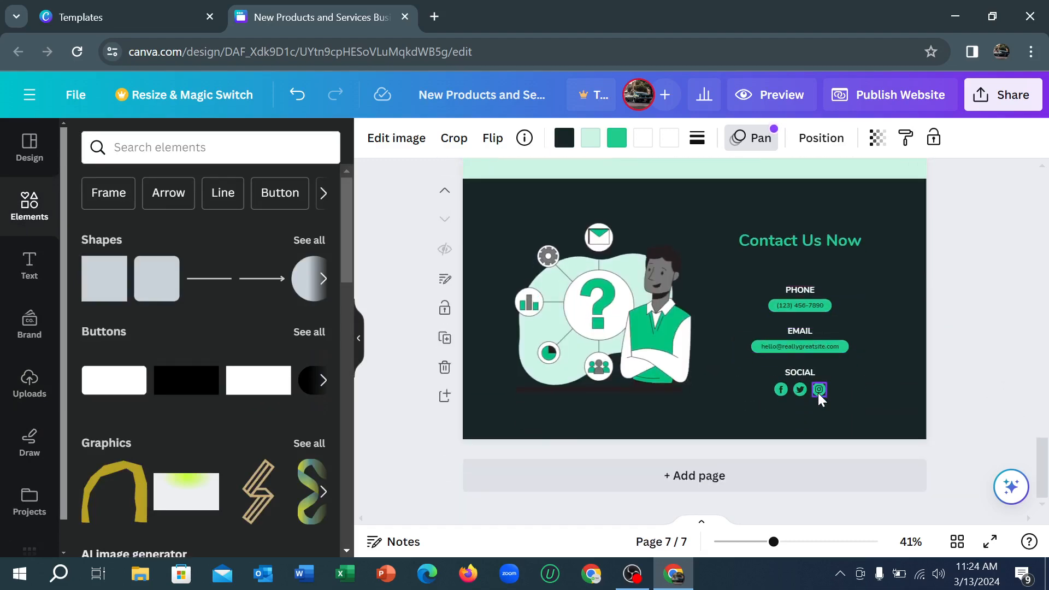
click(819, 389)
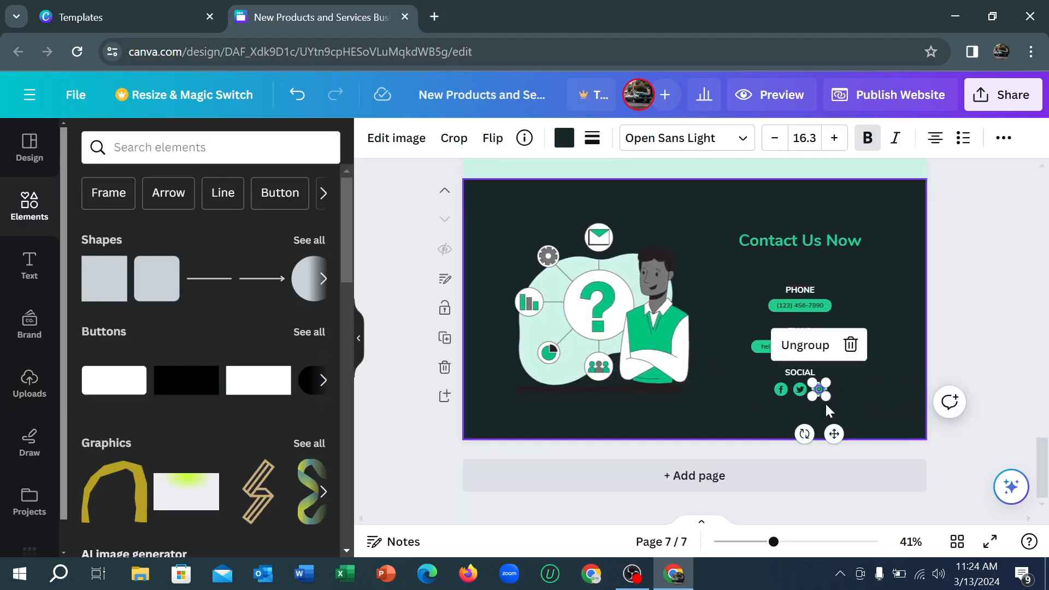
click(887, 416)
scroll(875, 408, up, 5)
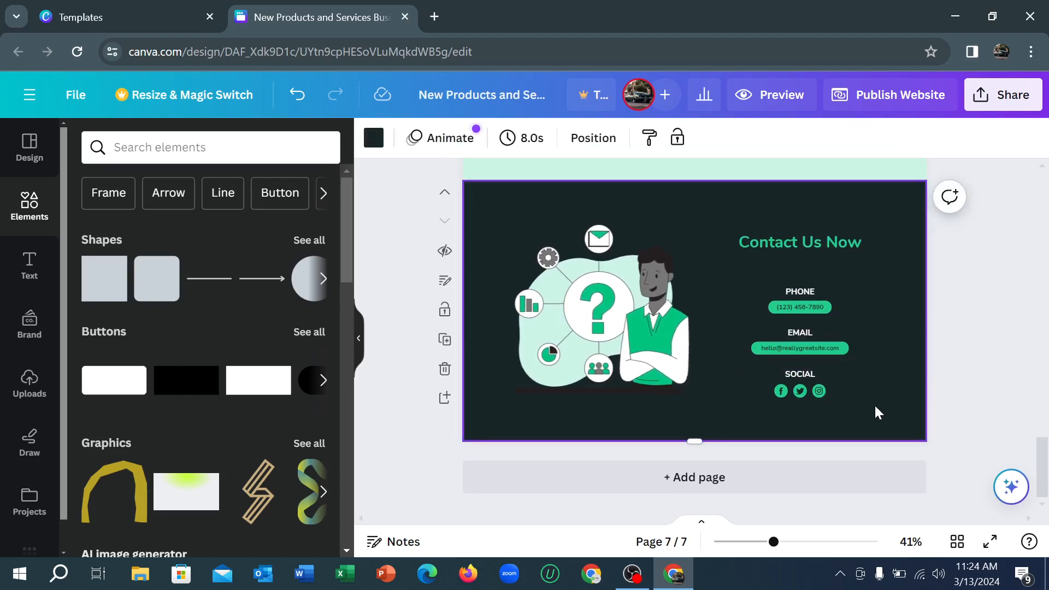
scroll(874, 405, down, 5)
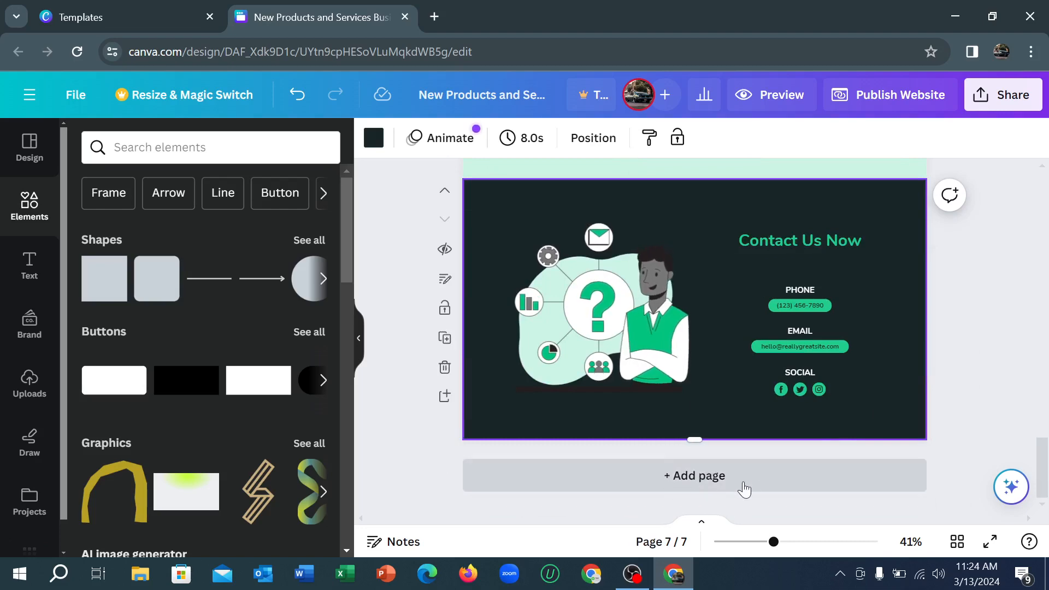
scroll(701, 474, up, 15)
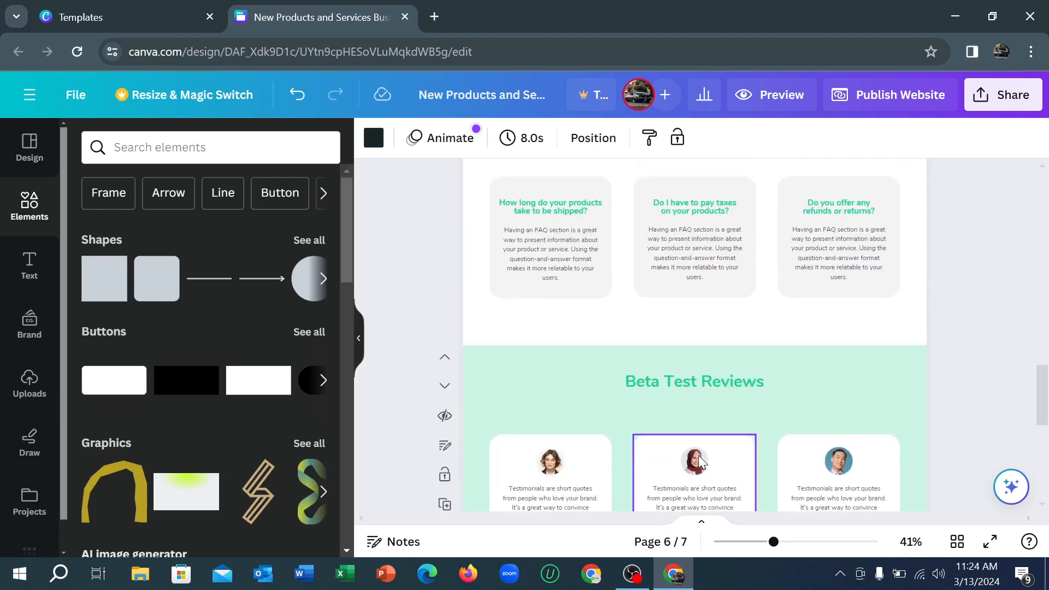
scroll(701, 461, up, 3)
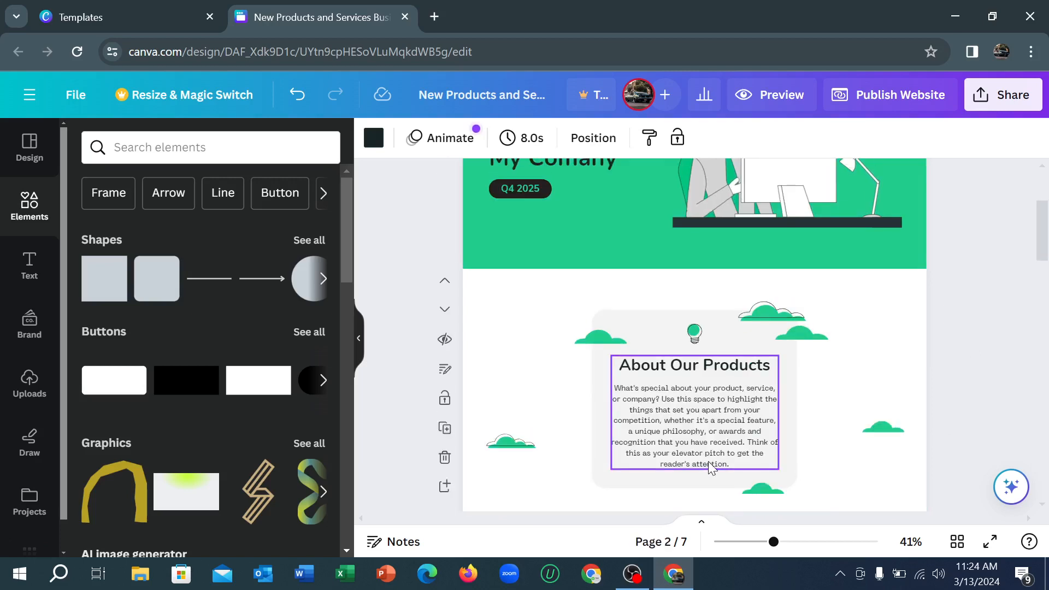
scroll(710, 468, up, 3)
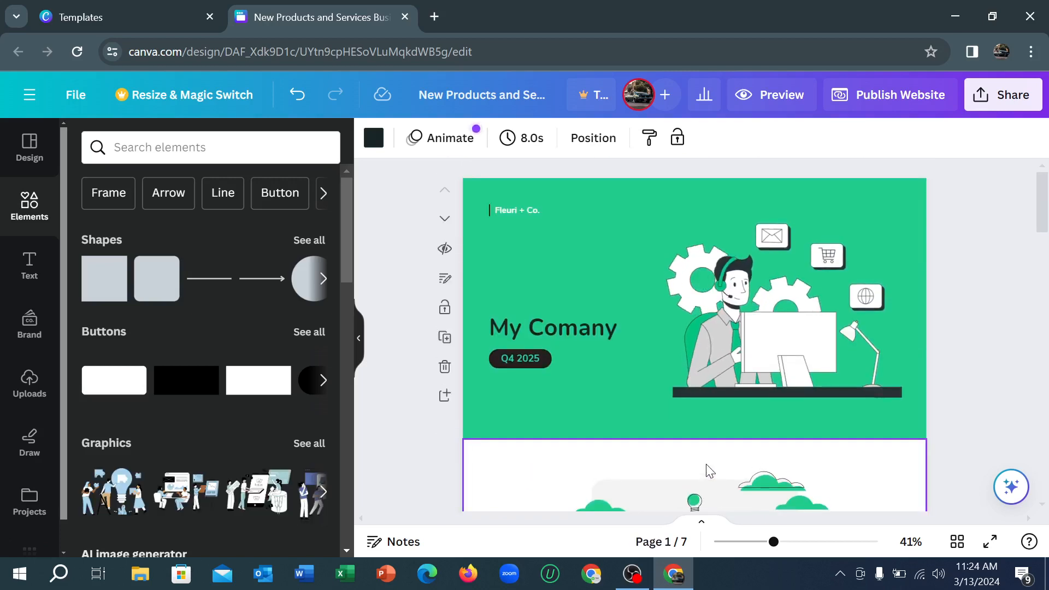
scroll(710, 471, down, 2)
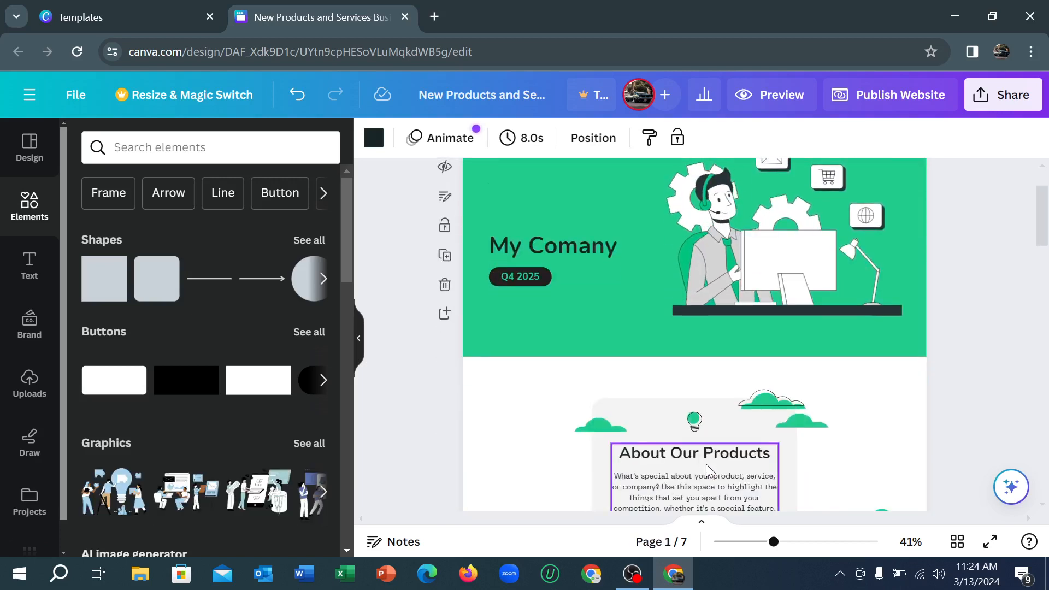
scroll(706, 464, up, 2)
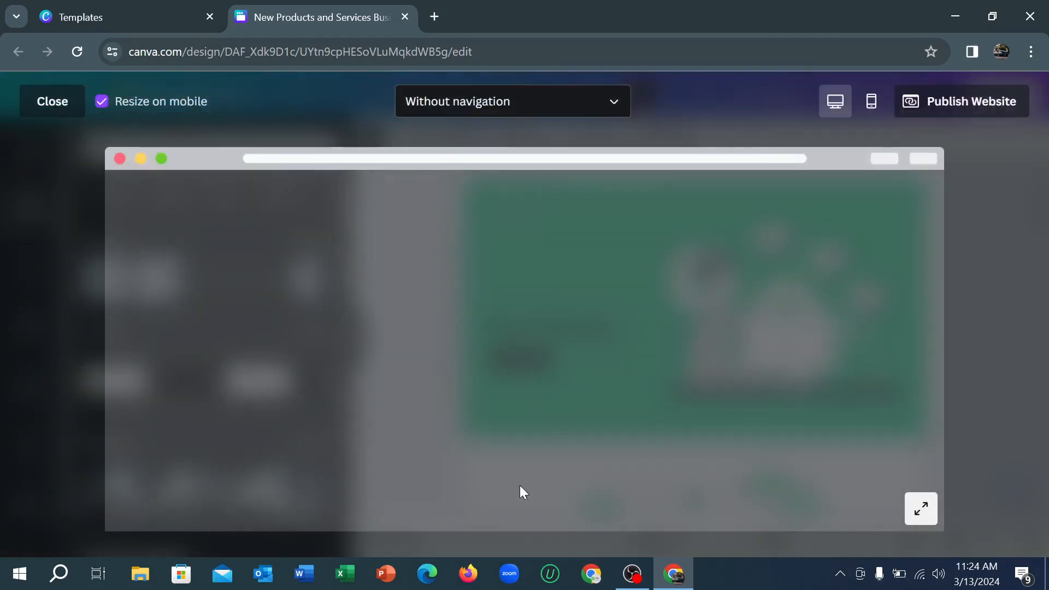
- Preview the website full screen in desktop view and review its sections from the first page through Frequently Asked Questions
click(921, 509)
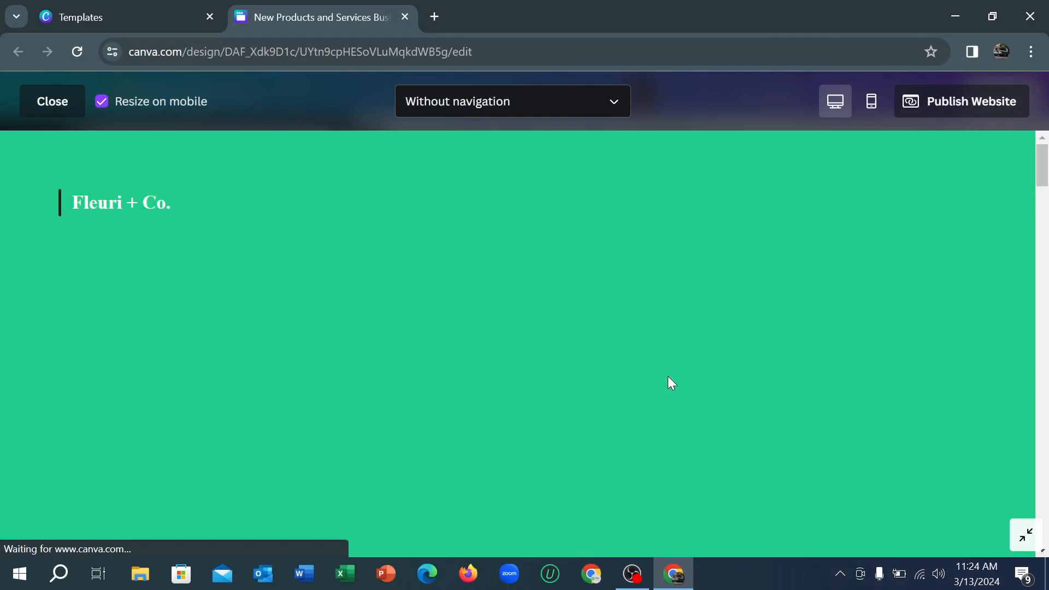
scroll(268, 415, down, 2)
scroll(271, 413, down, 3)
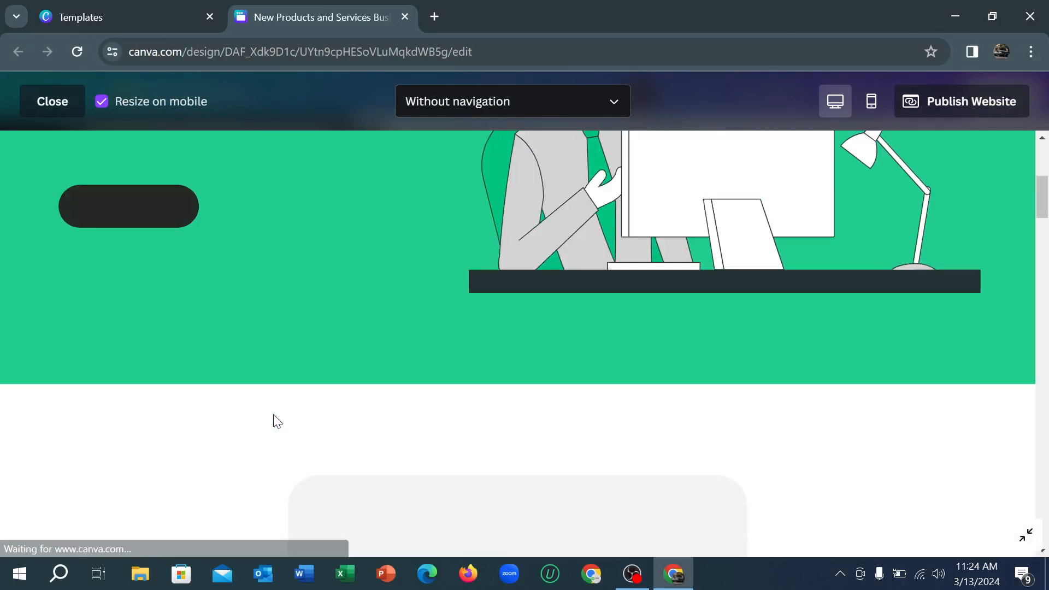
scroll(274, 412, up, 4)
scroll(276, 411, down, 6)
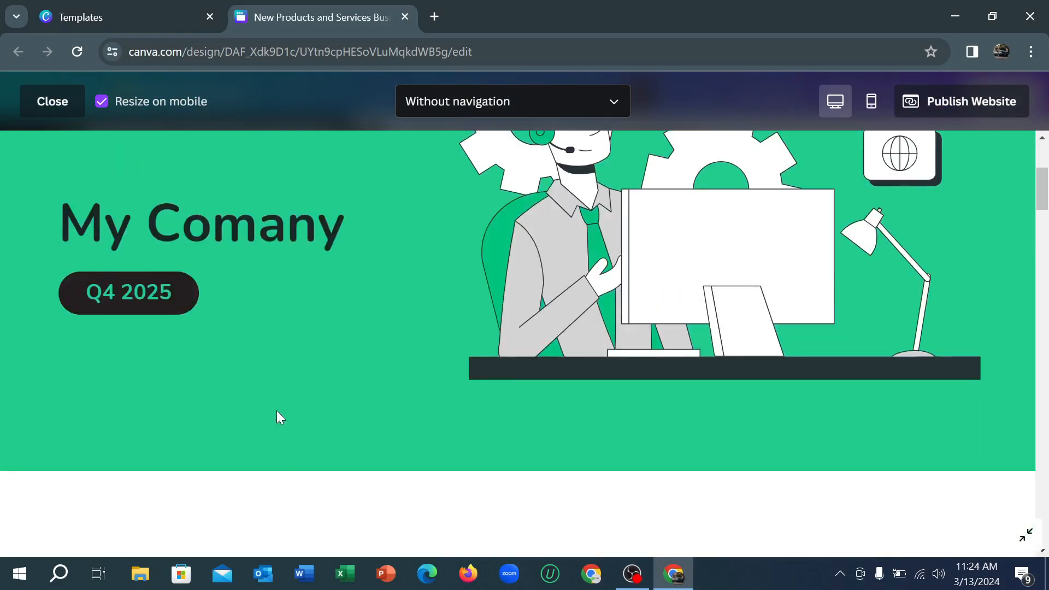
scroll(281, 404, down, 5)
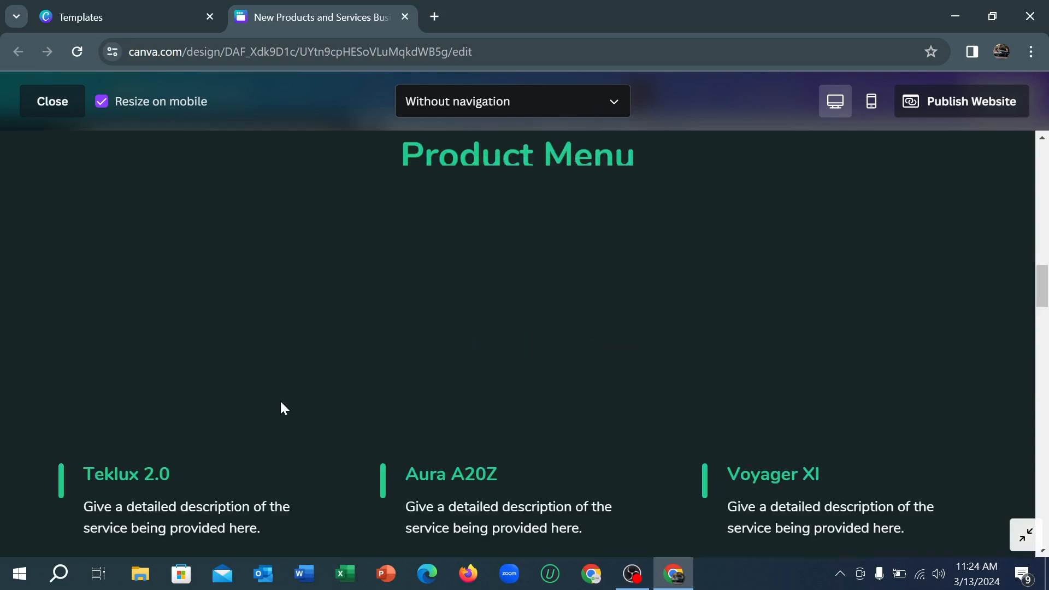
scroll(281, 404, down, 5)
scroll(280, 402, down, 5)
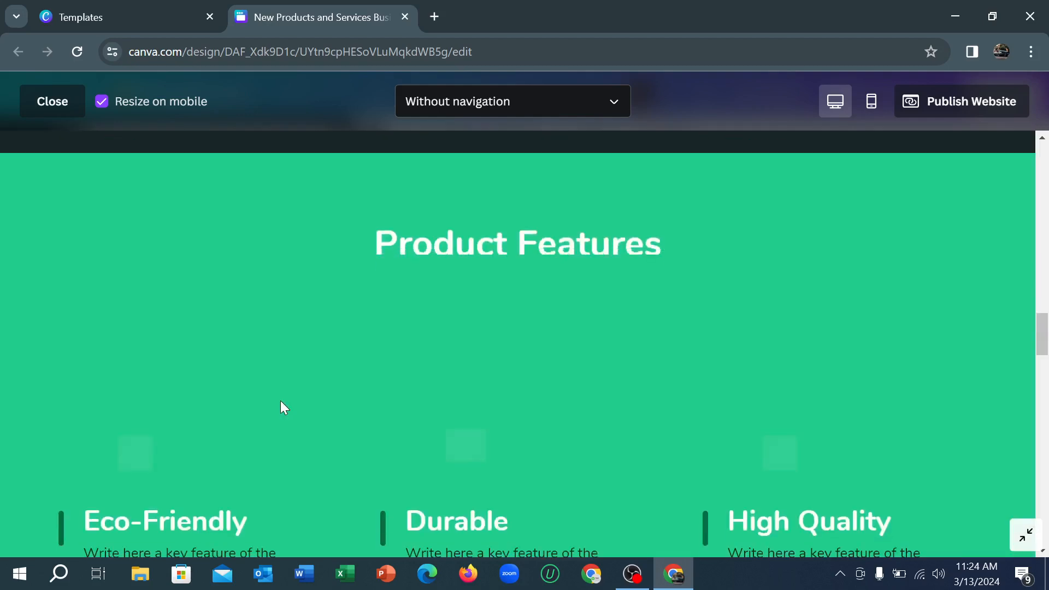
scroll(280, 401, down, 5)
scroll(280, 405, down, 5)
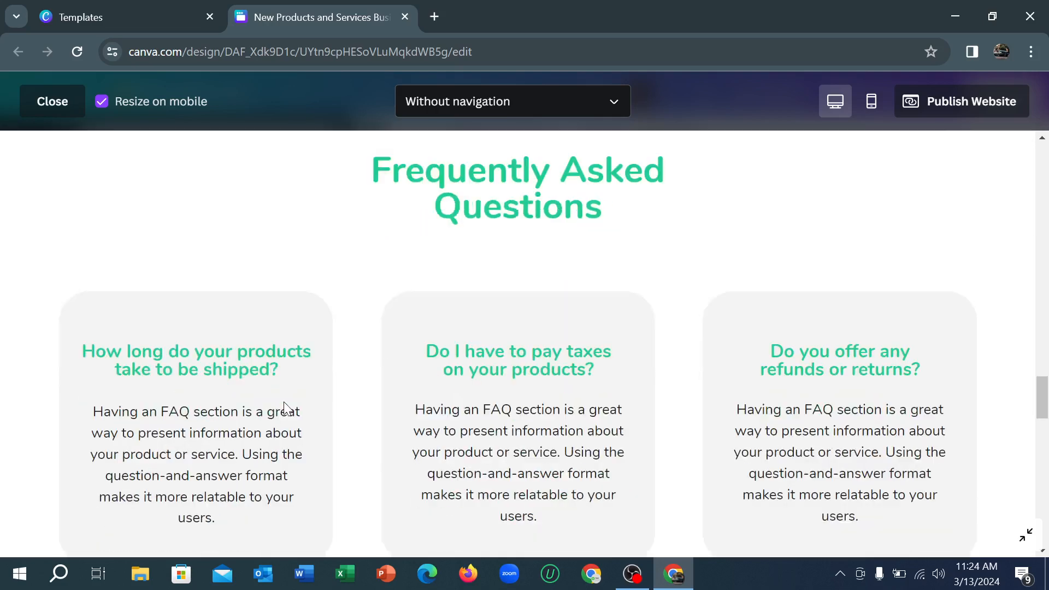
scroll(285, 399, up, 10)
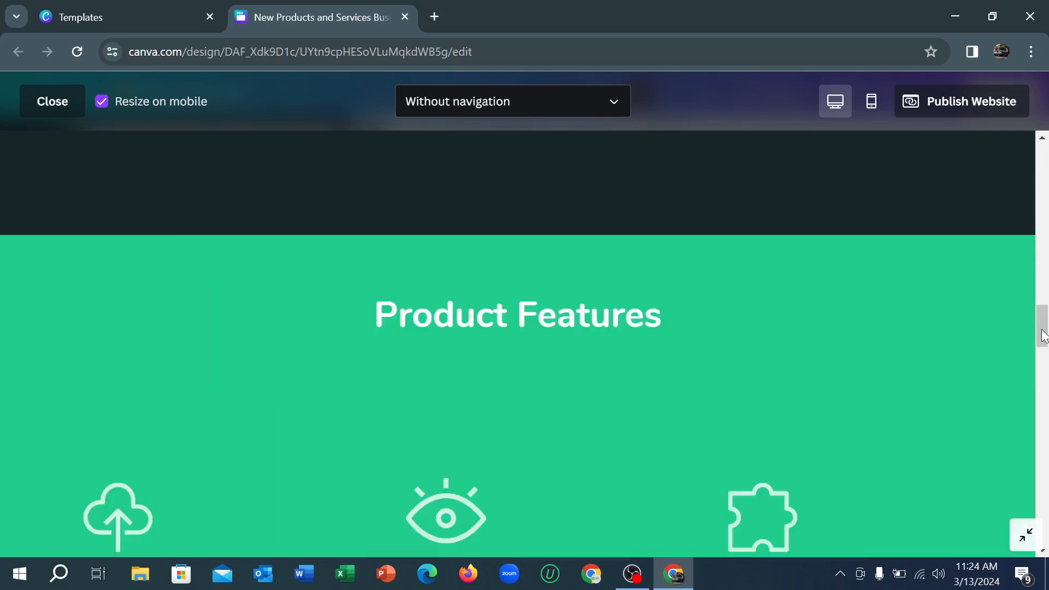
drag(1041, 329, 1043, 159)
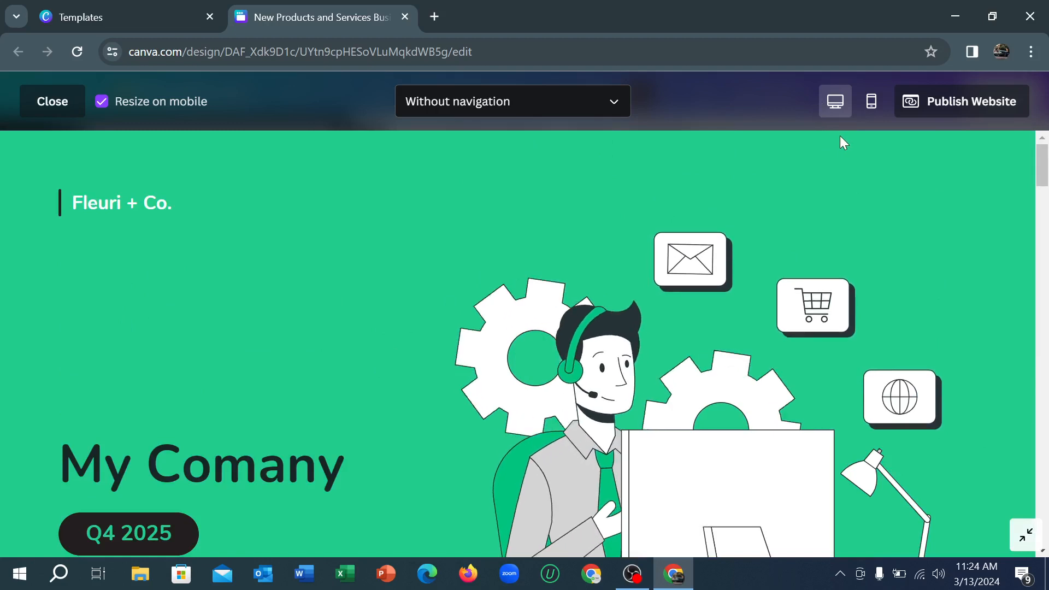
- Switch the preview to the mobile view and review the page sections down to Beta Test Reviews
click(874, 105)
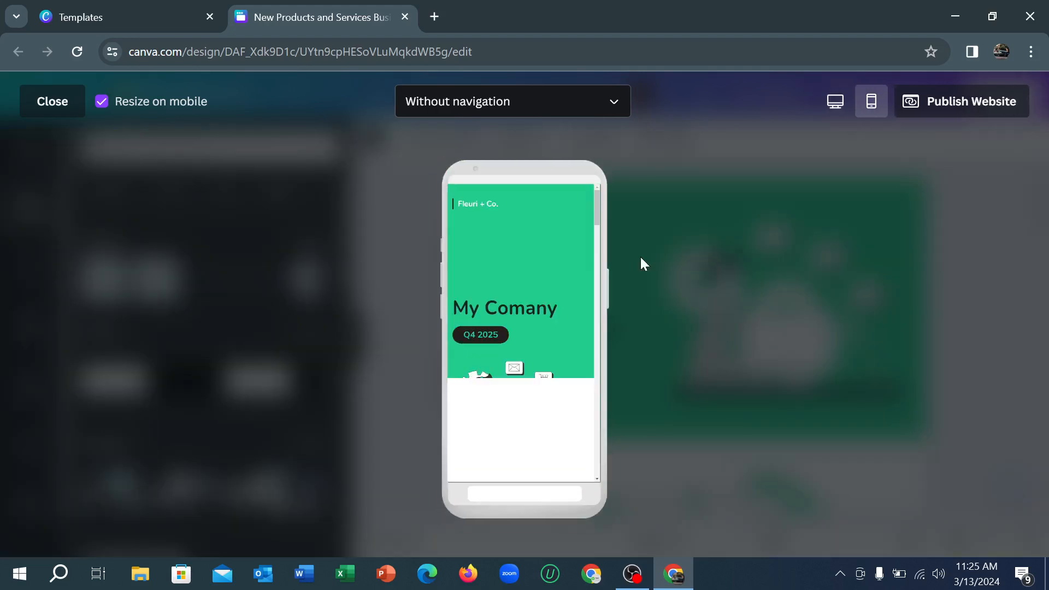
scroll(545, 349, down, 5)
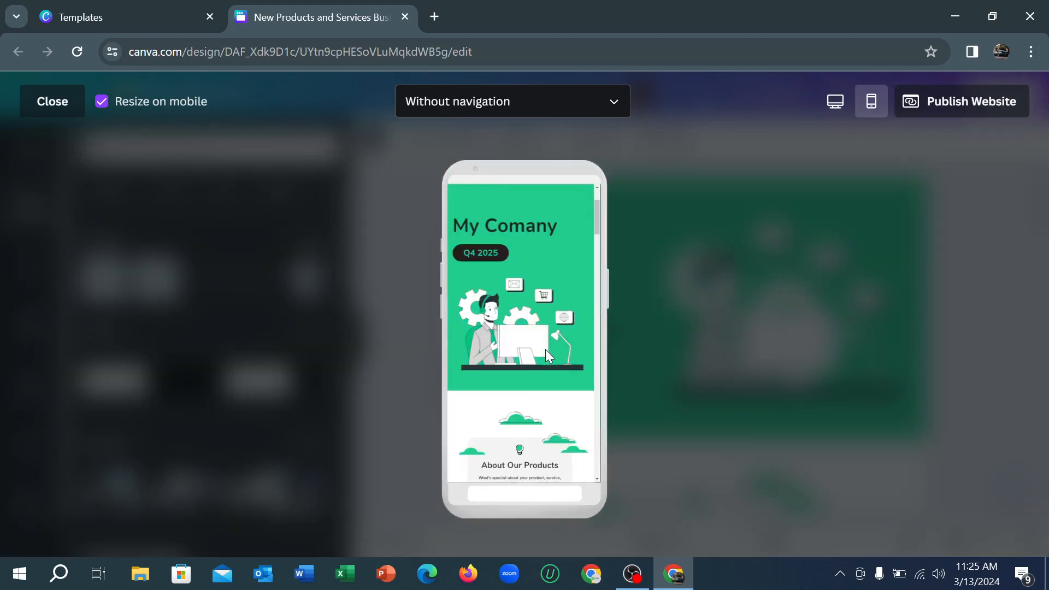
scroll(545, 349, down, 10)
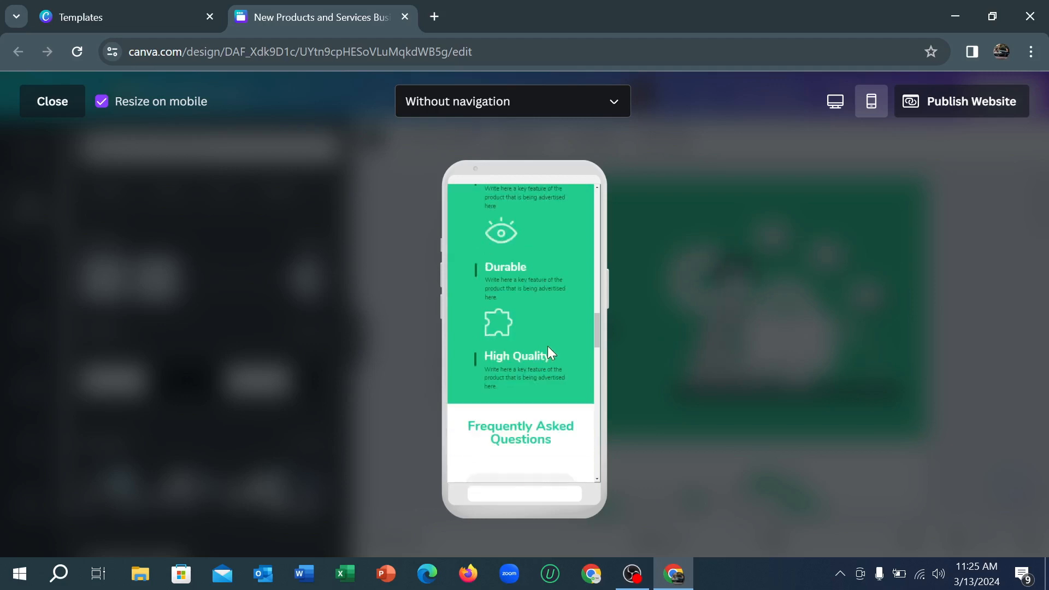
scroll(556, 344, down, 10)
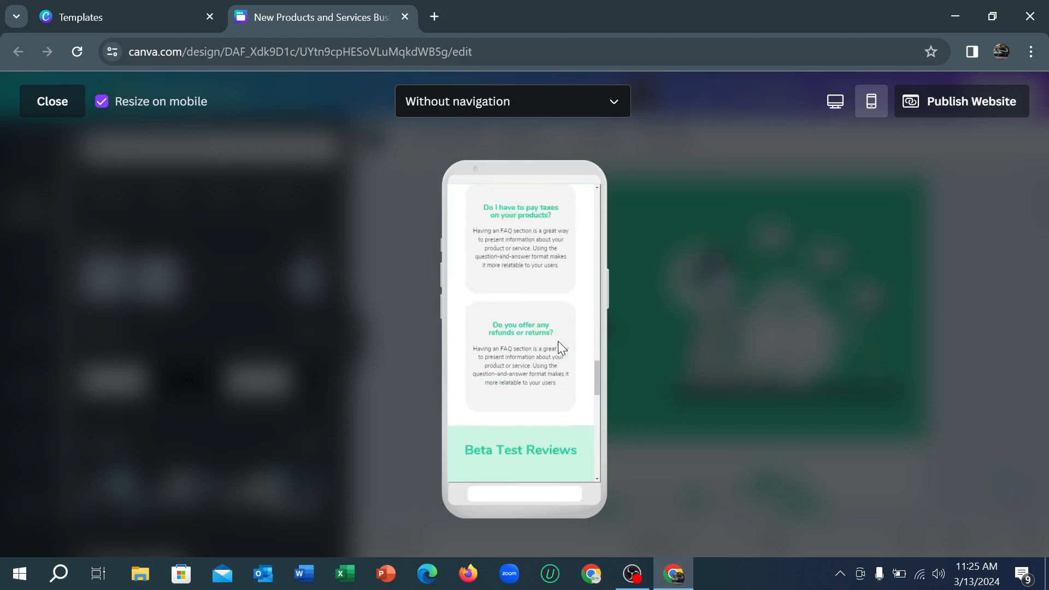
scroll(595, 352, up, 1)
drag(596, 372, 600, 198)
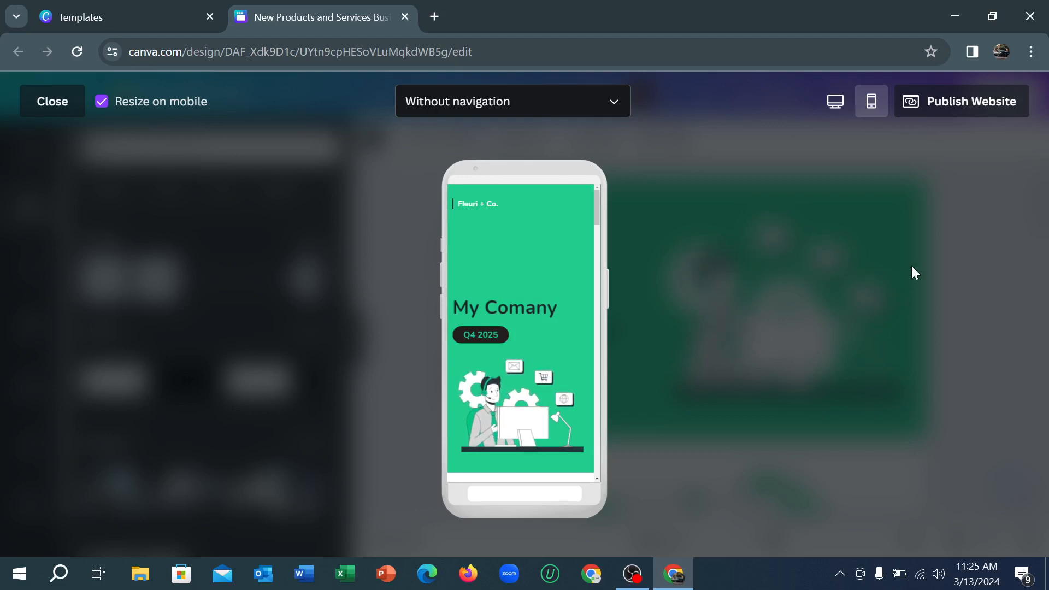
- Start publishing the website, review the domain options, and continue with the free Canva domain
click(962, 109)
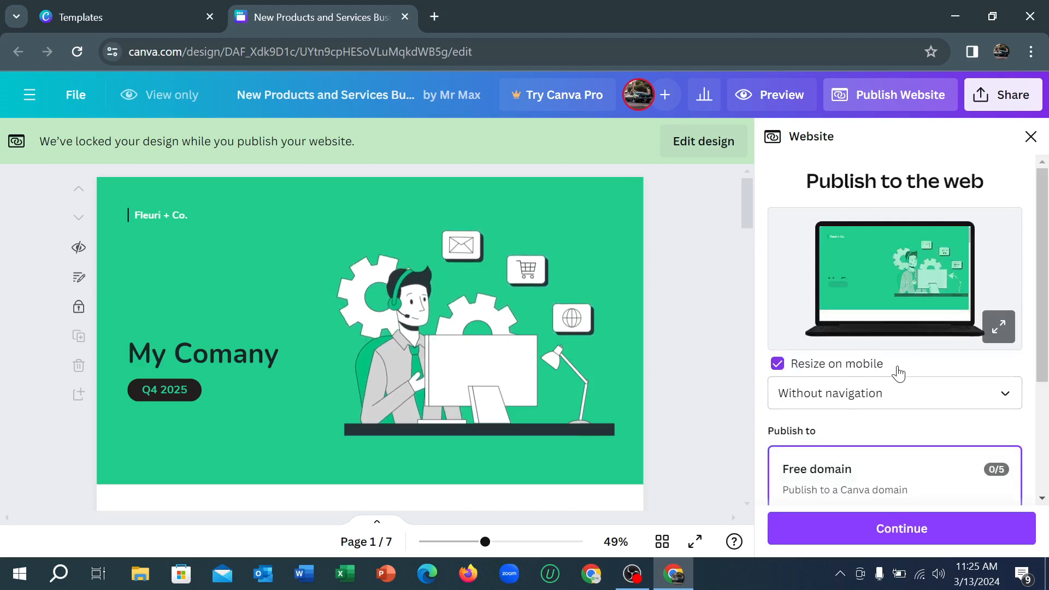
scroll(895, 371, down, 2)
scroll(897, 372, down, 2)
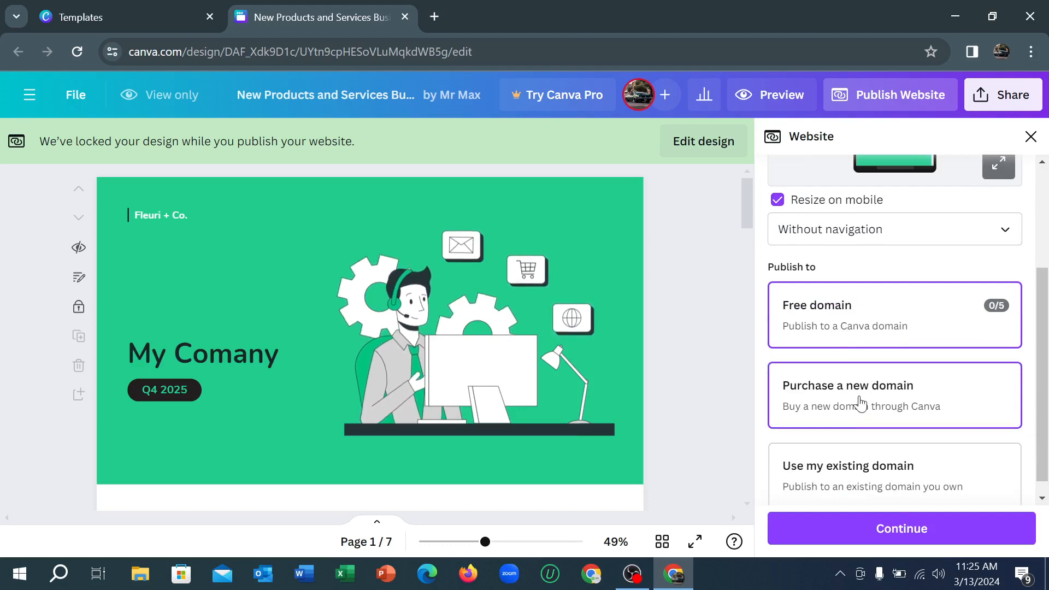
scroll(860, 391, down, 1)
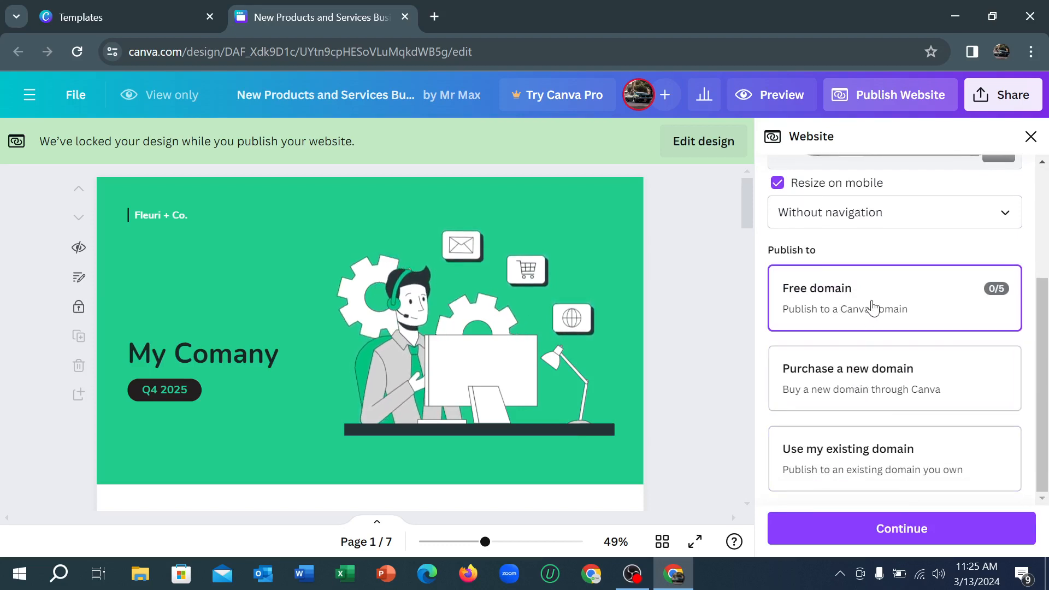
click(927, 528)
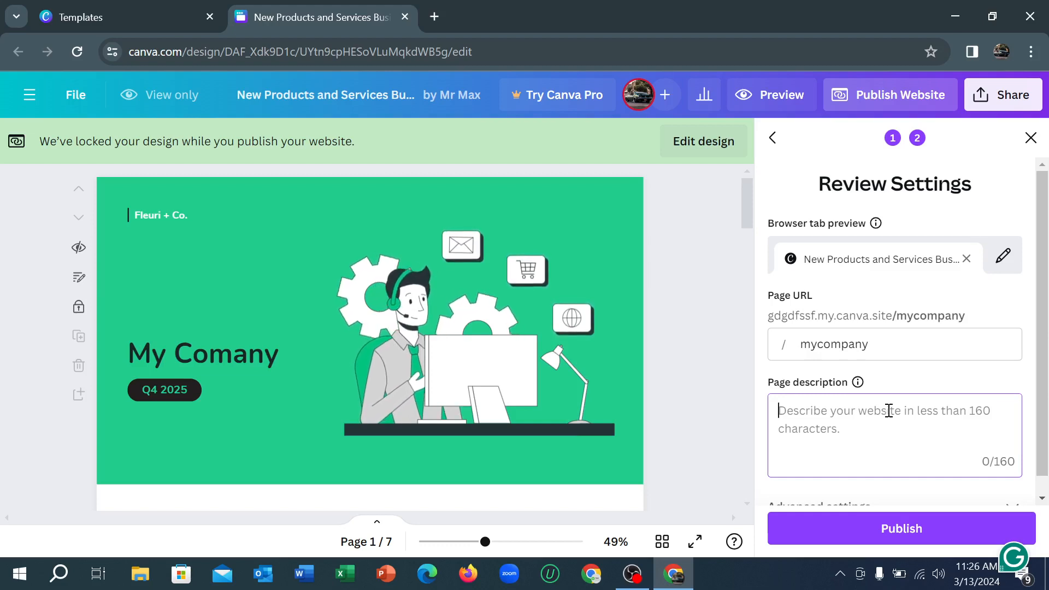
- Enter the page description "my new company for everyone" in the review settings and publish the website
text(my n)
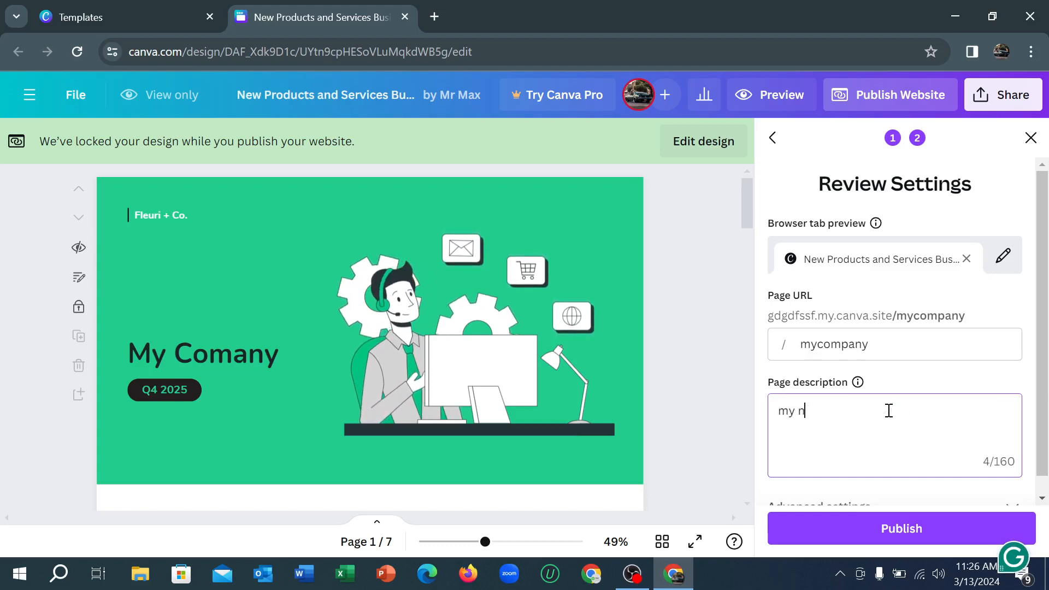
text(ew cp)
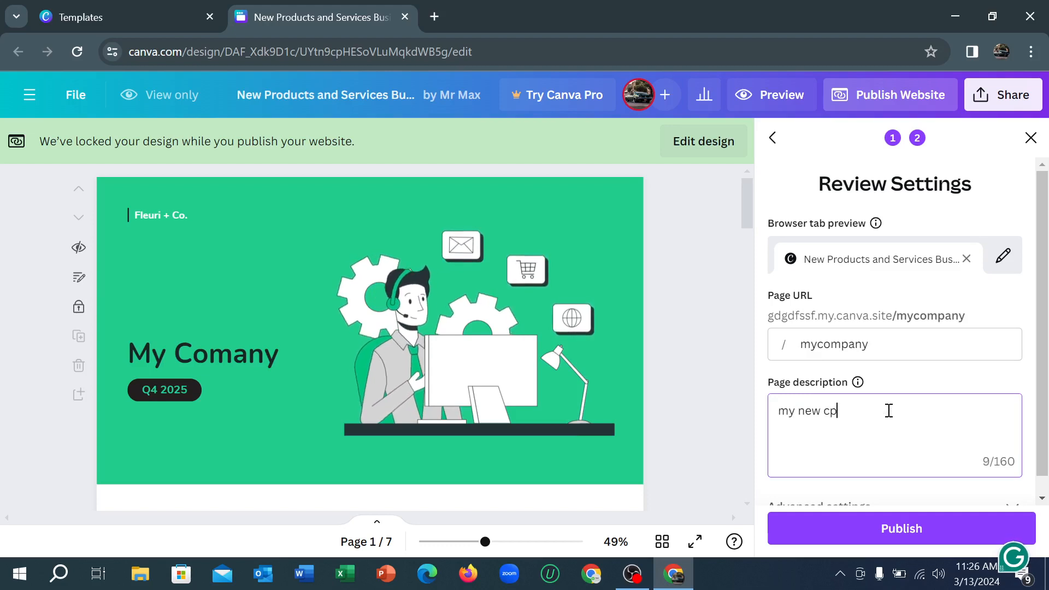
key(BackSpace)
text(ompan)
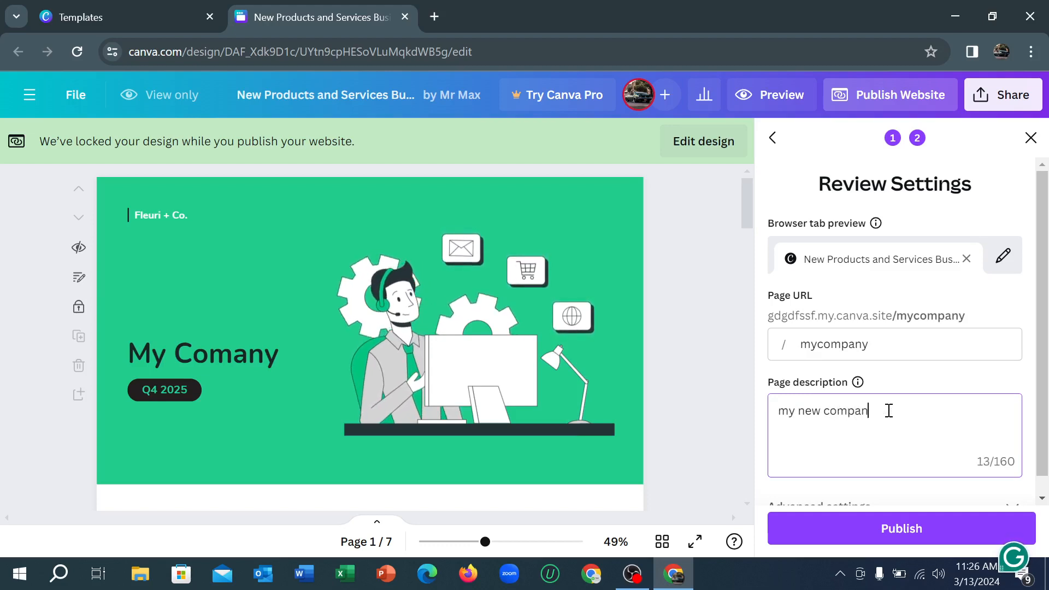
text(y for e)
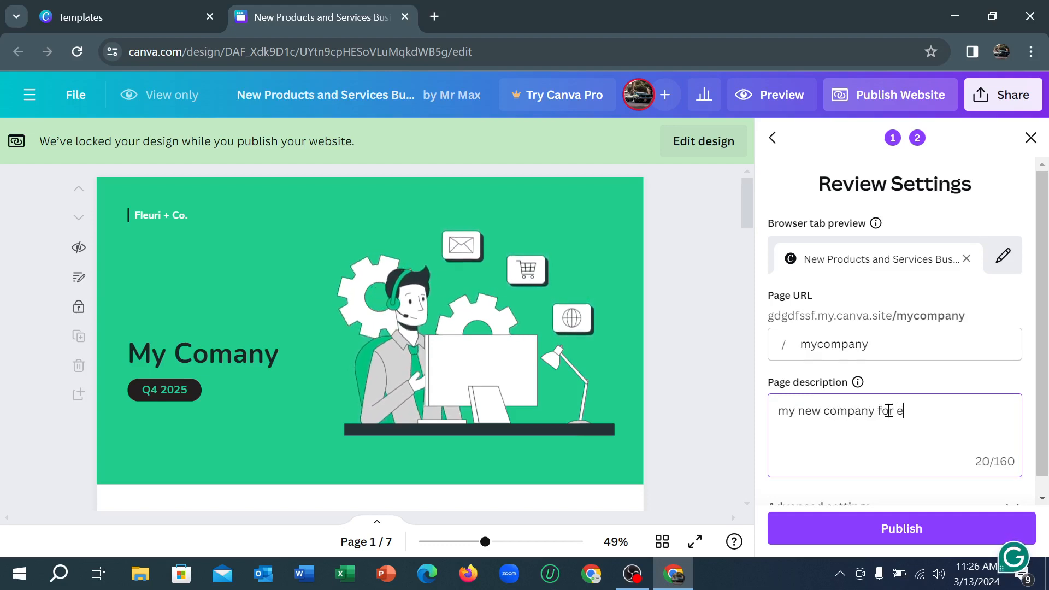
text(veryo)
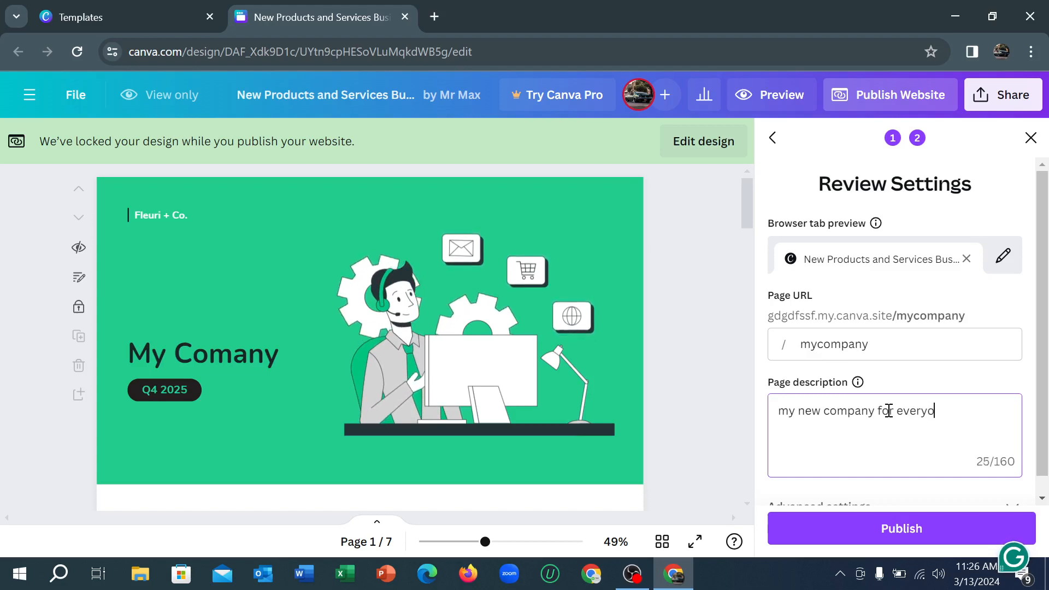
text(ne)
scroll(896, 414, down, 1)
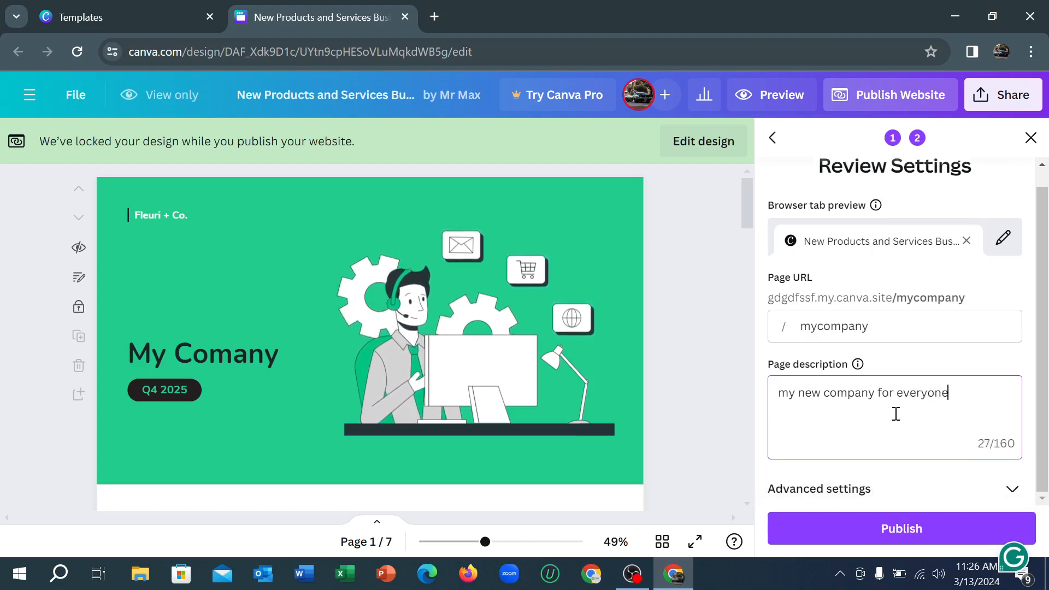
click(927, 530)
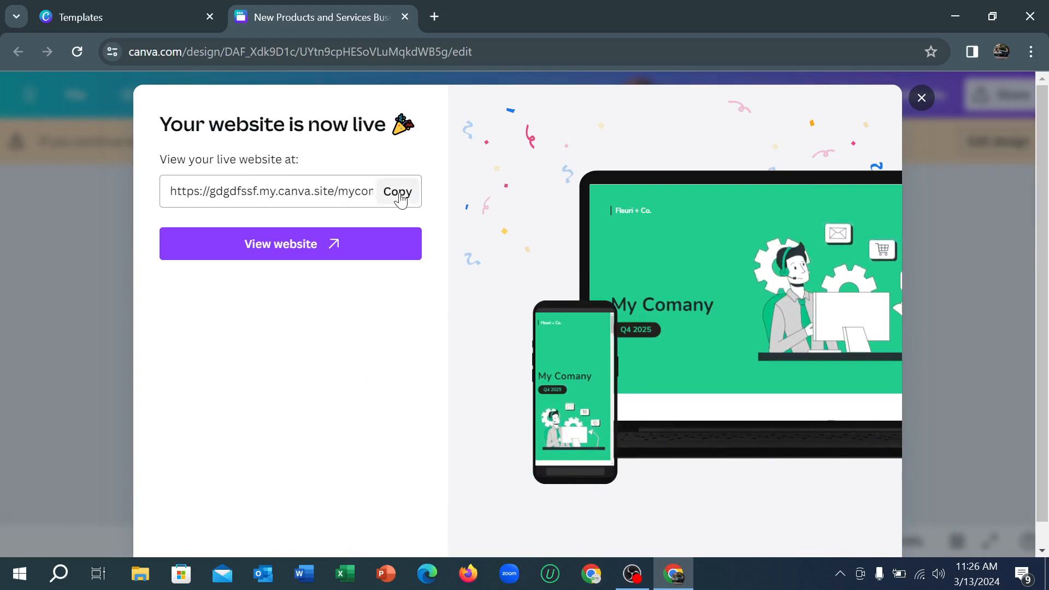
- Open the published live website and review its sections from the first page down to the service descriptions
click(309, 254)
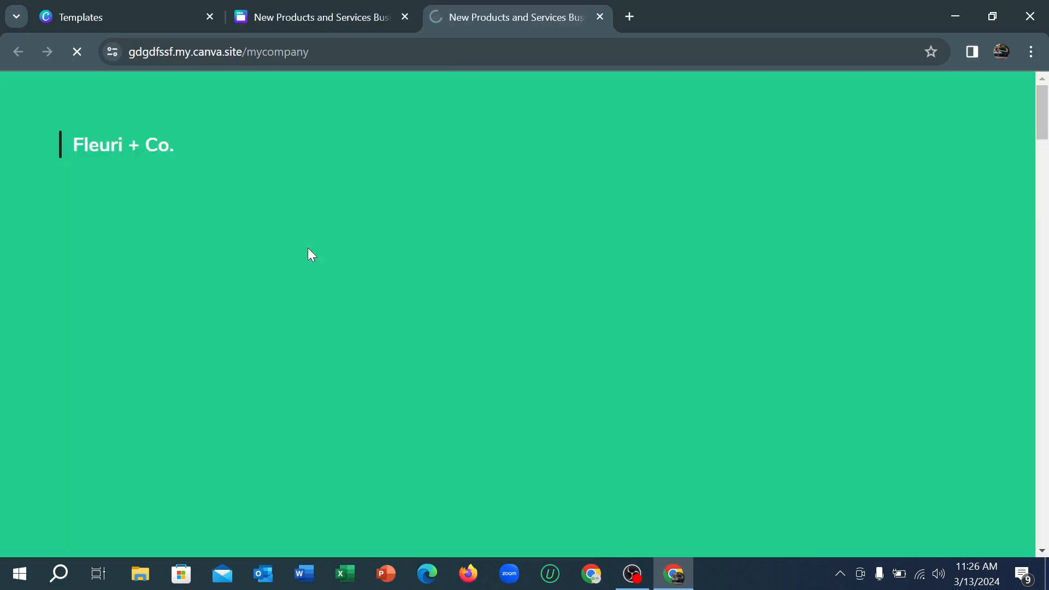
scroll(311, 295, down, 10)
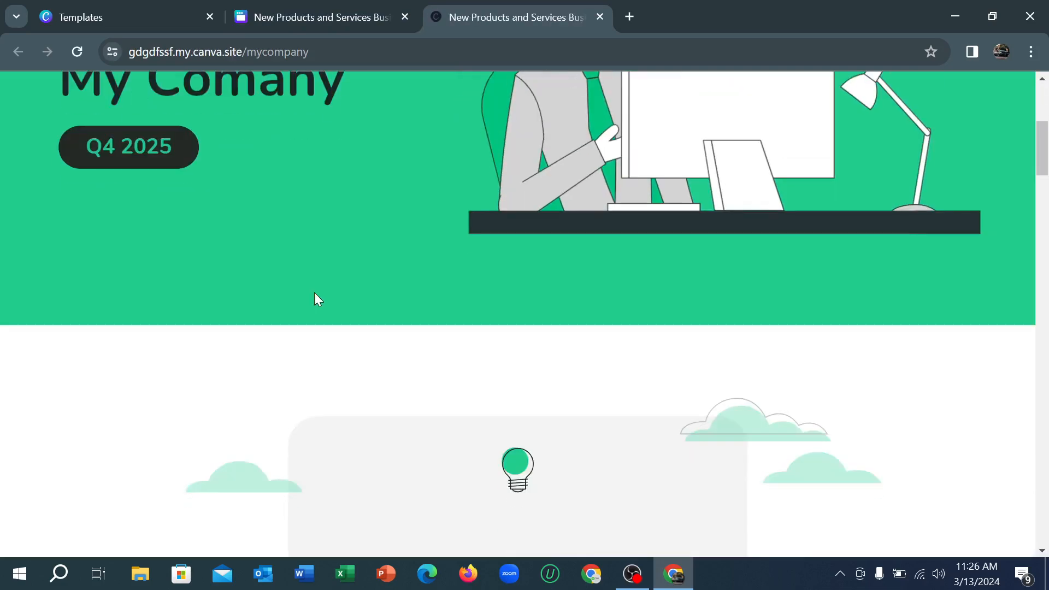
scroll(317, 288, down, 5)
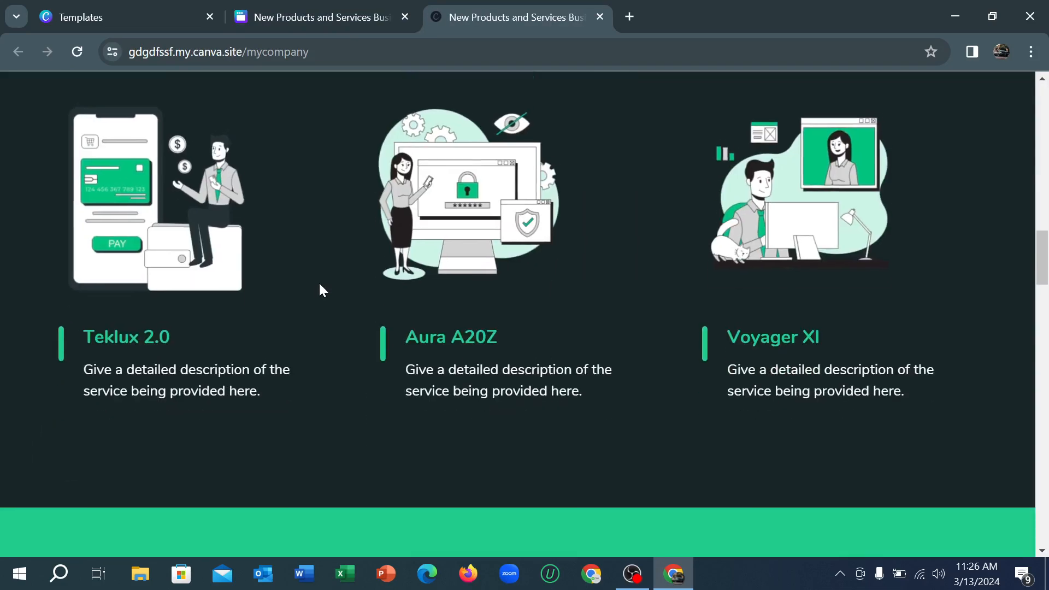
scroll(319, 281, up, 10)
scroll(327, 280, up, 8)
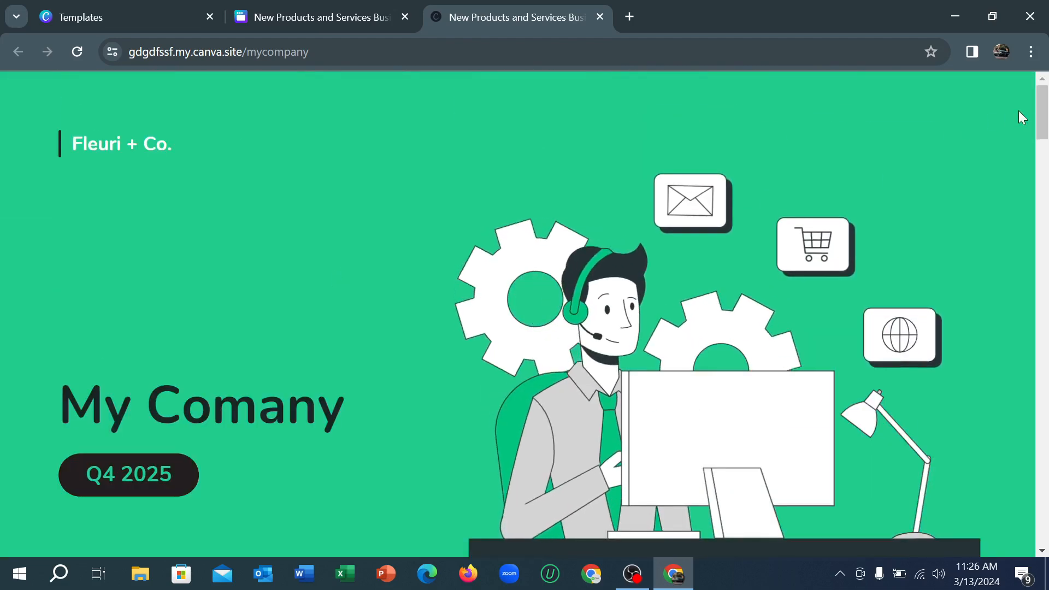
mouse_move(1042, 112)
mouse_down()
mouse_move(1042, 516)
mouse_move(1046, 117)
mouse_up()
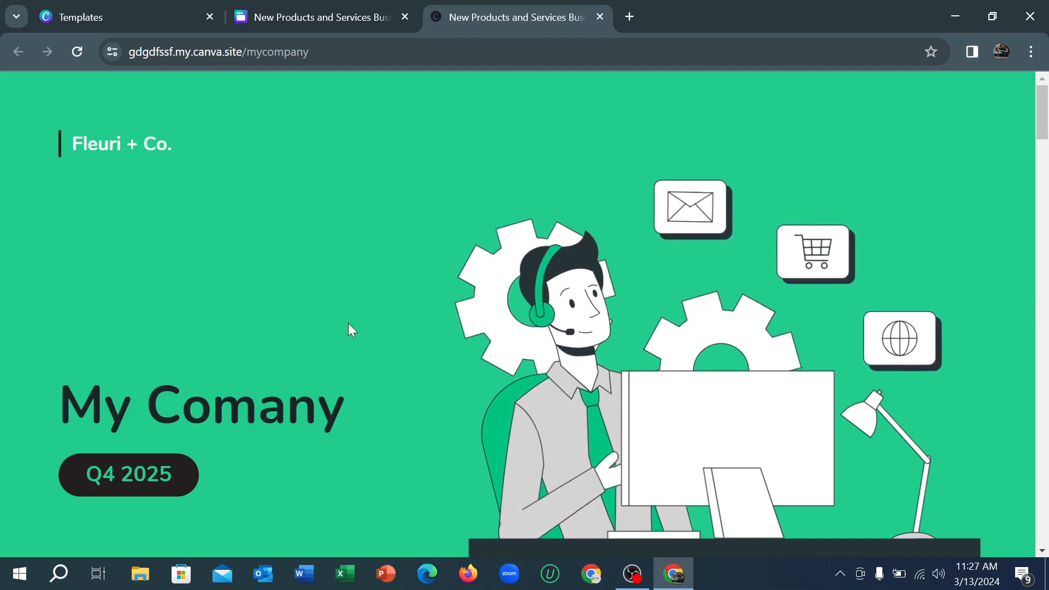
scroll(349, 323, down, 1)
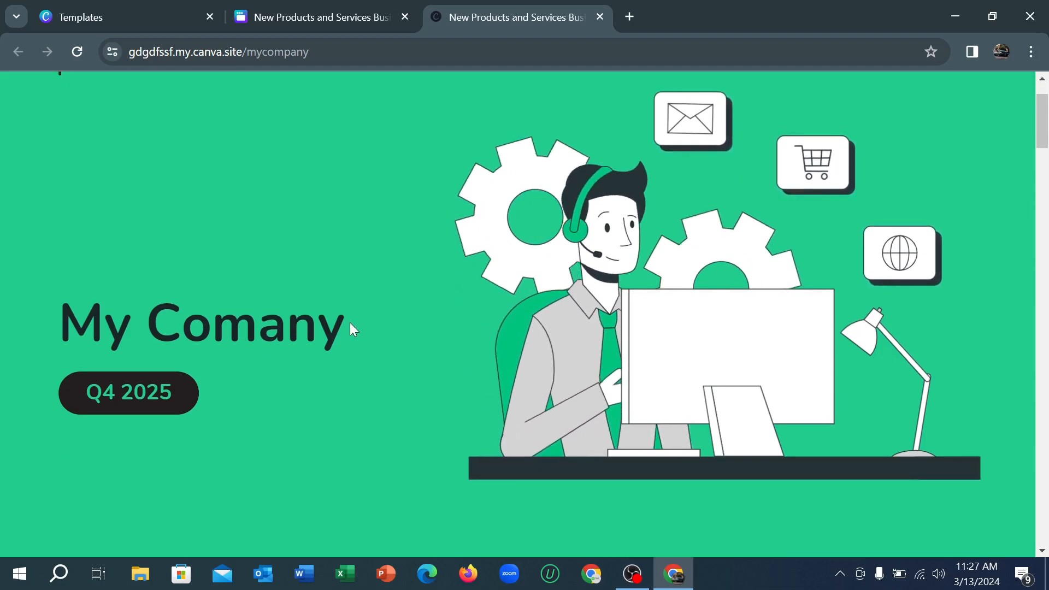